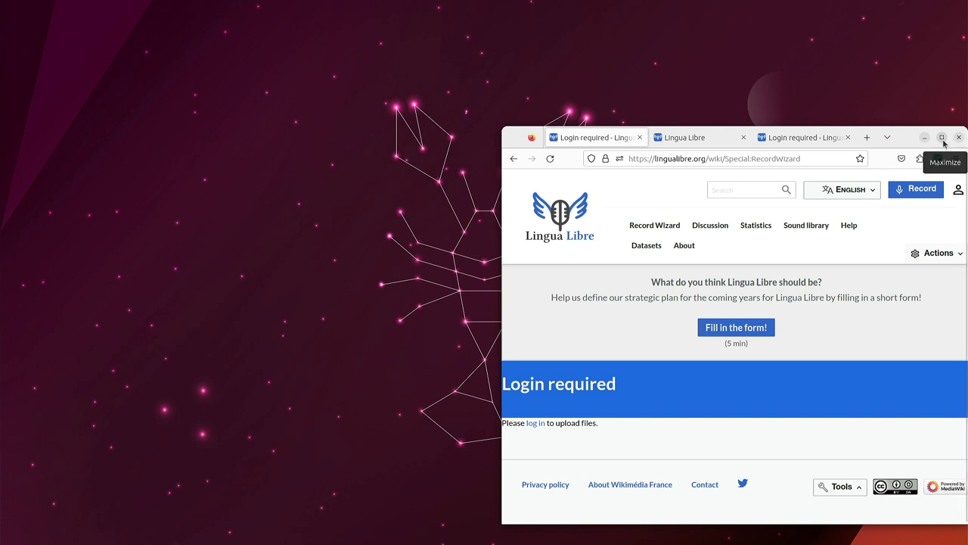
- Bring up the browser window with the Lingua Libre login page and maximize it
{"action": "left_click", "coordinate": [943, 138]}
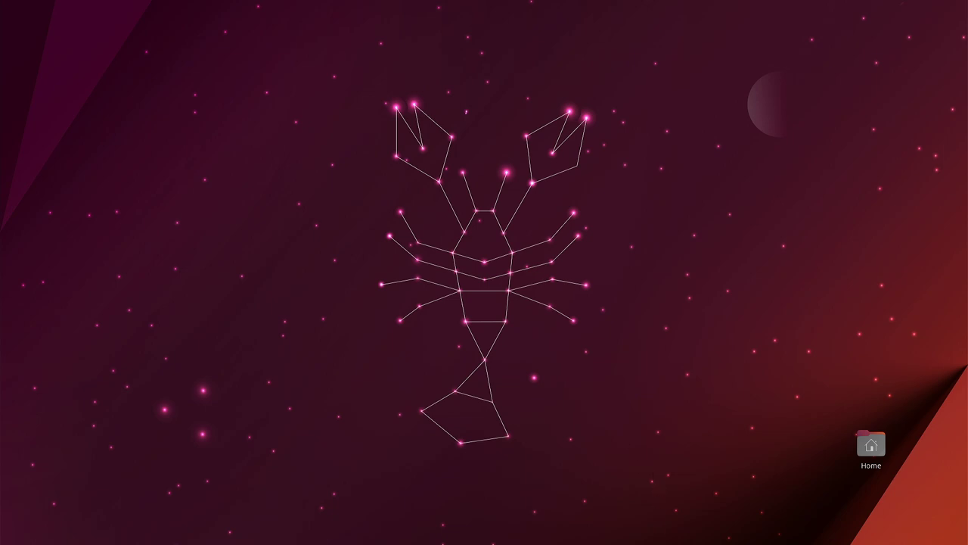
{"action": "left_click", "coordinate": [927, 534]}
{"action": "left_click_drag", "start_coordinate": [640, 54], "coordinate": [413, 139]}
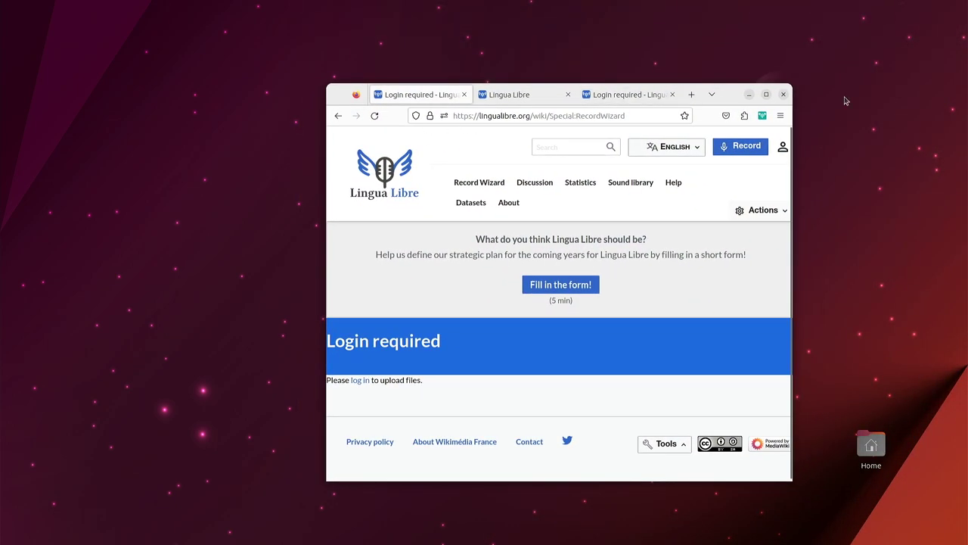
{"action": "double_click", "coordinate": [727, 94]}
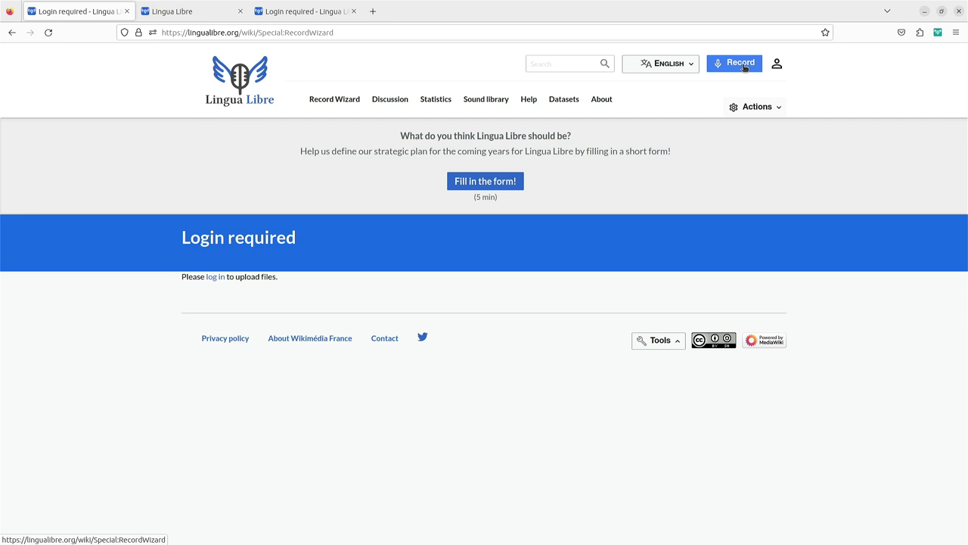
- Log in to Lingua Libre by authorizing access through the Wikimedia Commons account
{"action": "mouse_move", "coordinate": [779, 68]}
{"action": "left_click", "coordinate": [765, 88]}
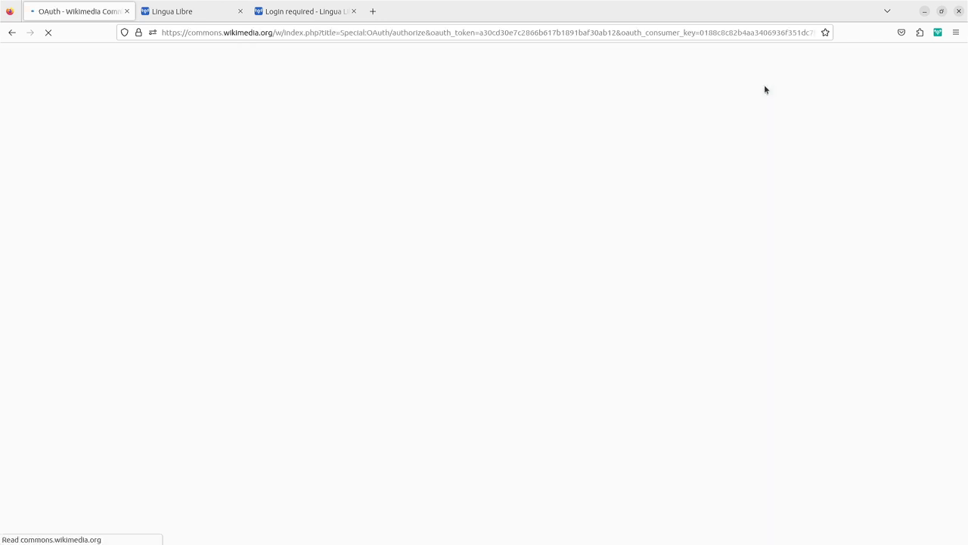
{"action": "left_click", "coordinate": [553, 351]}
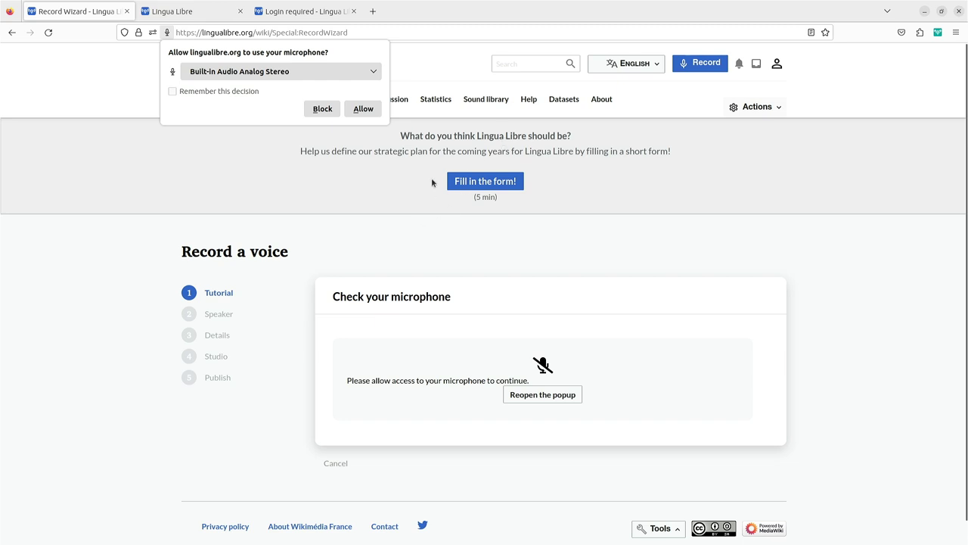
- Complete the microphone check with Built-in Audio Analog Stereo allowed for the site, and continue to the speaker profile
{"action": "left_click", "coordinate": [363, 109]}
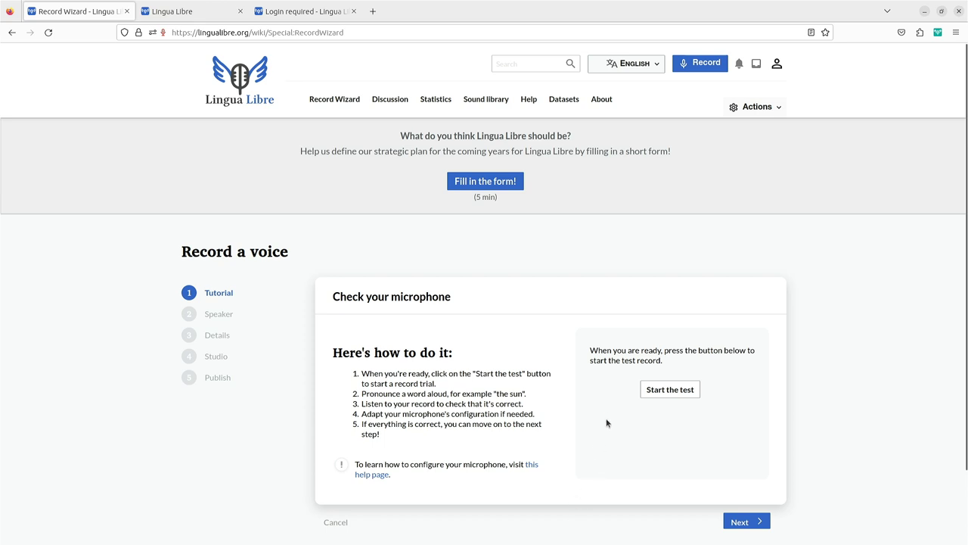
{"action": "left_click", "coordinate": [657, 390]}
{"action": "left_click", "coordinate": [737, 522]}
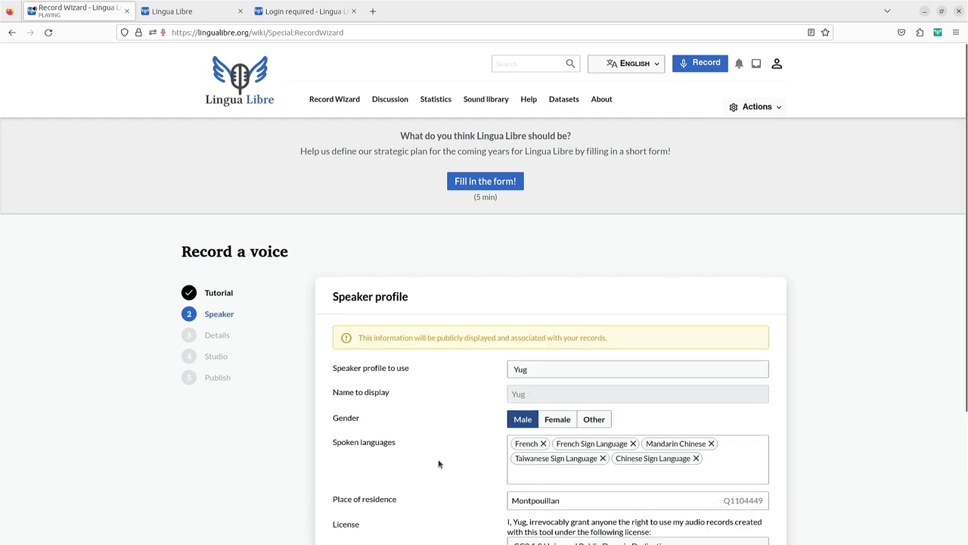
- Add Southern Min to the spoken languages of the main speaker profile
{"action": "left_click", "coordinate": [544, 369]}
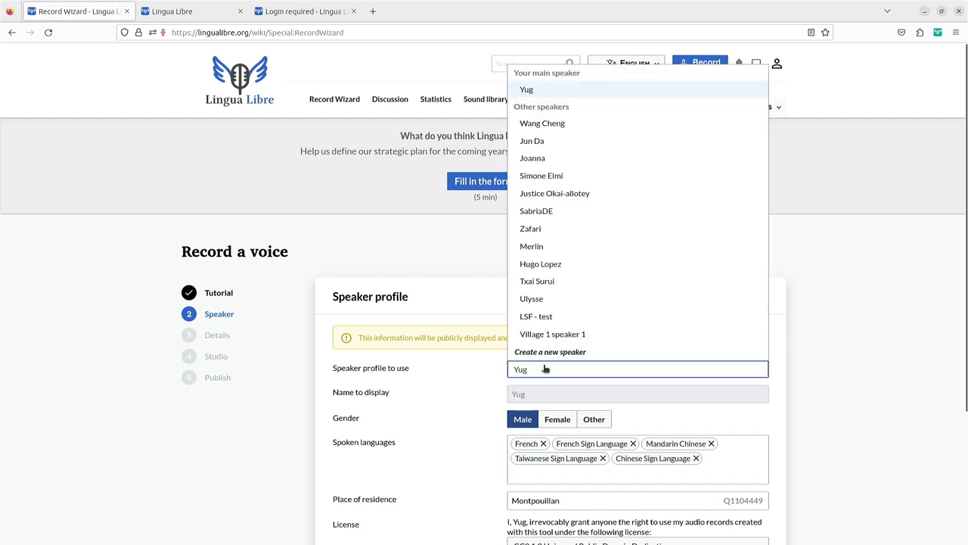
{"action": "left_click", "coordinate": [544, 369]}
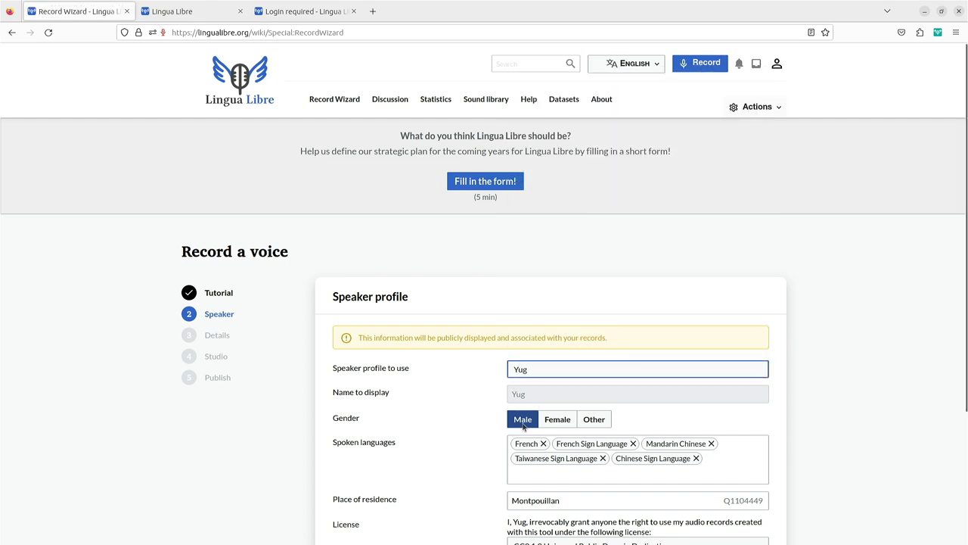
{"action": "left_click", "coordinate": [705, 458]}
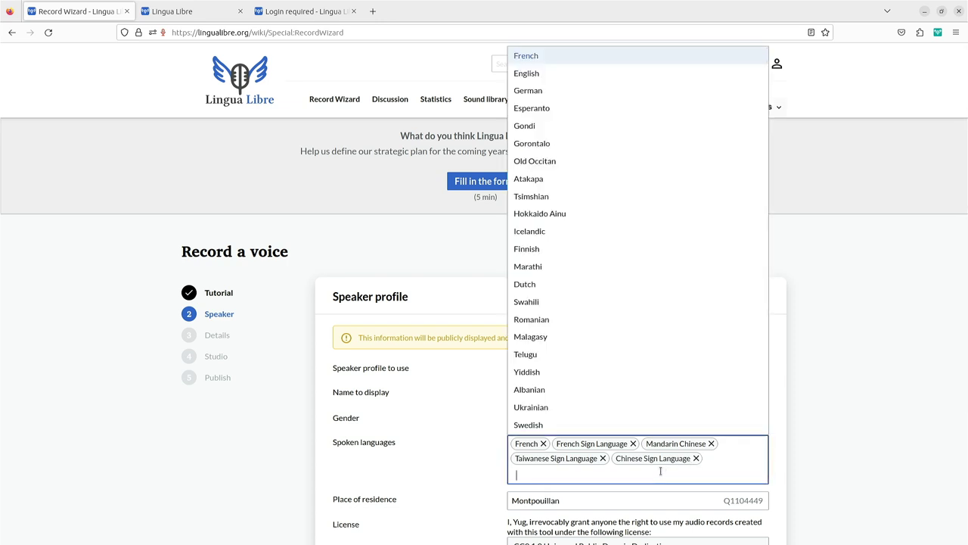
{"action": "type", "text": "Southr"}
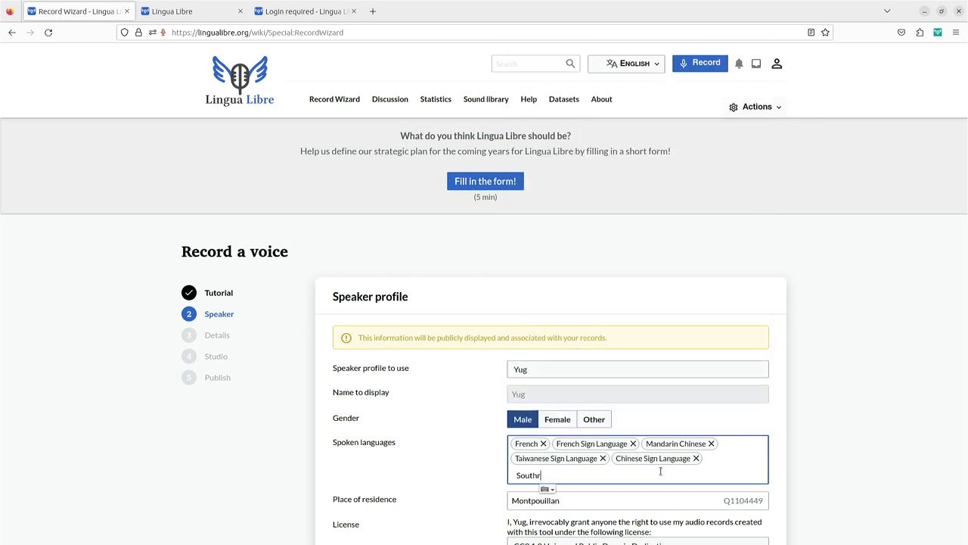
{"action": "key", "text": "BackSpace"}
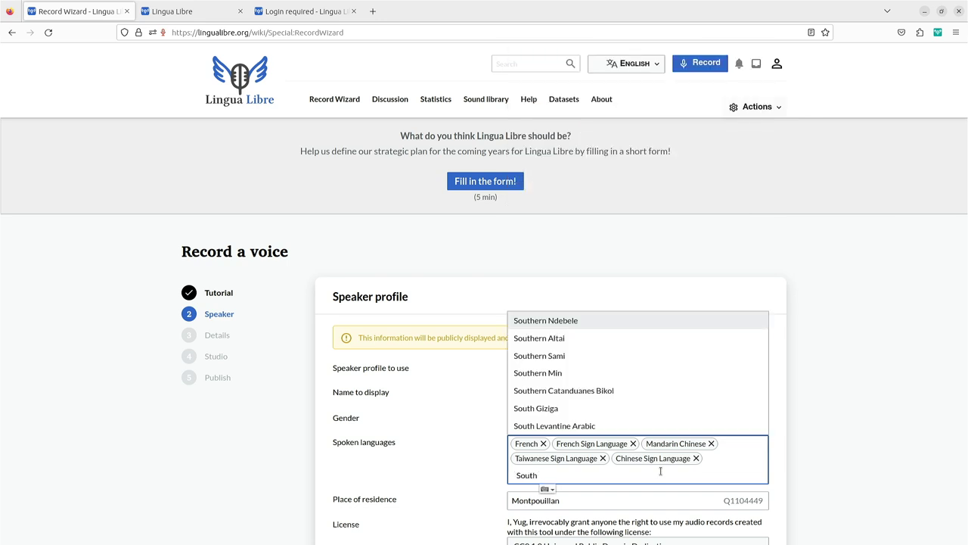
{"action": "type", "text": "e"}
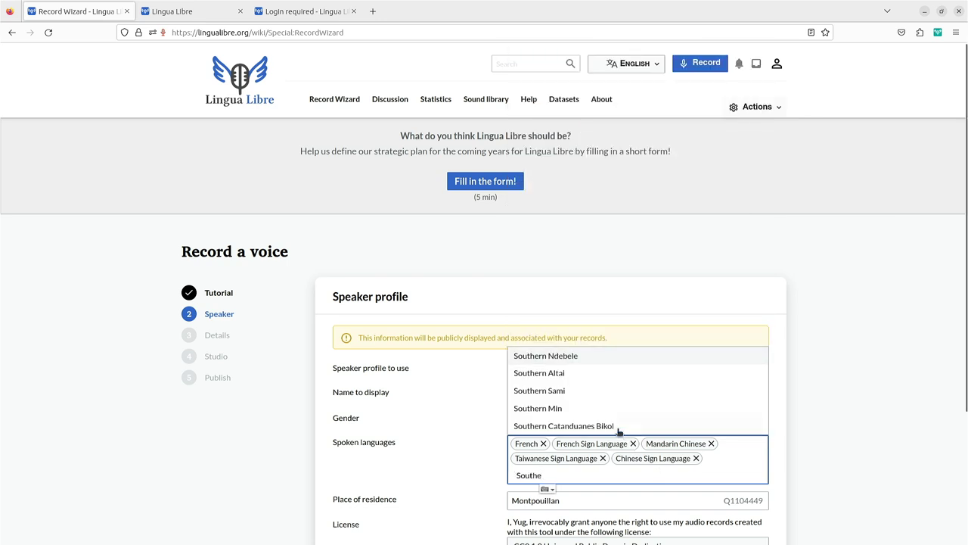
{"action": "left_click", "coordinate": [579, 413]}
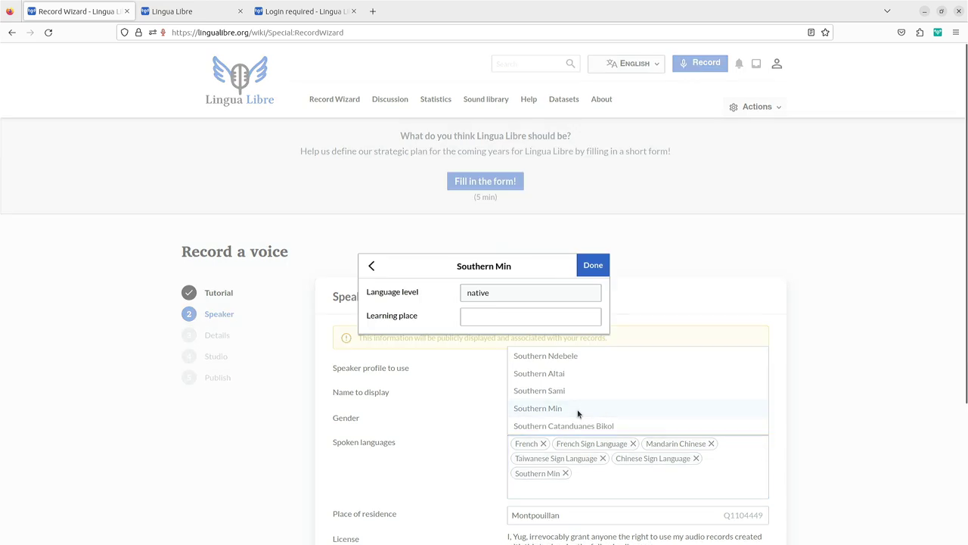
- Set the Southern Min language level to beginner and its learning place to Taipei, Taiwan's capital city
{"action": "left_click", "coordinate": [519, 296]}
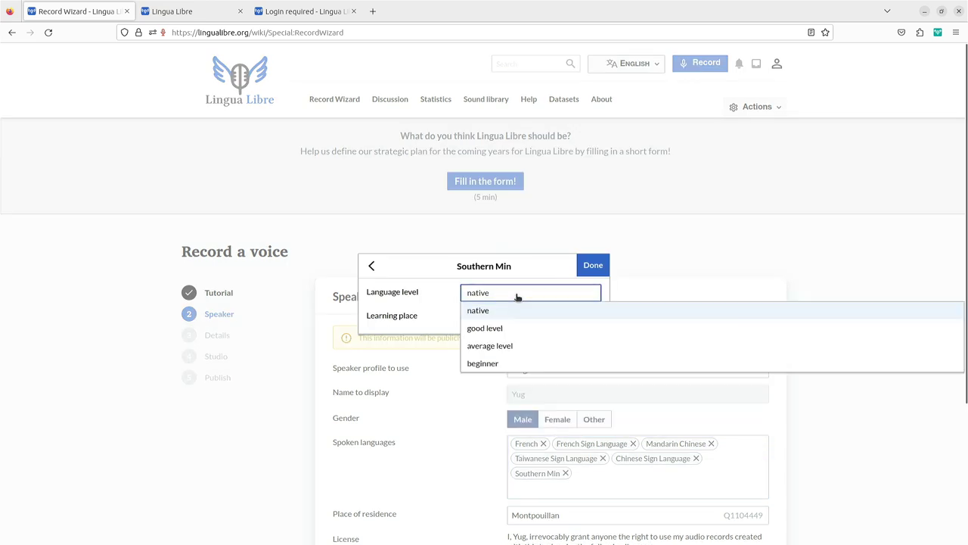
{"action": "left_click", "coordinate": [511, 362]}
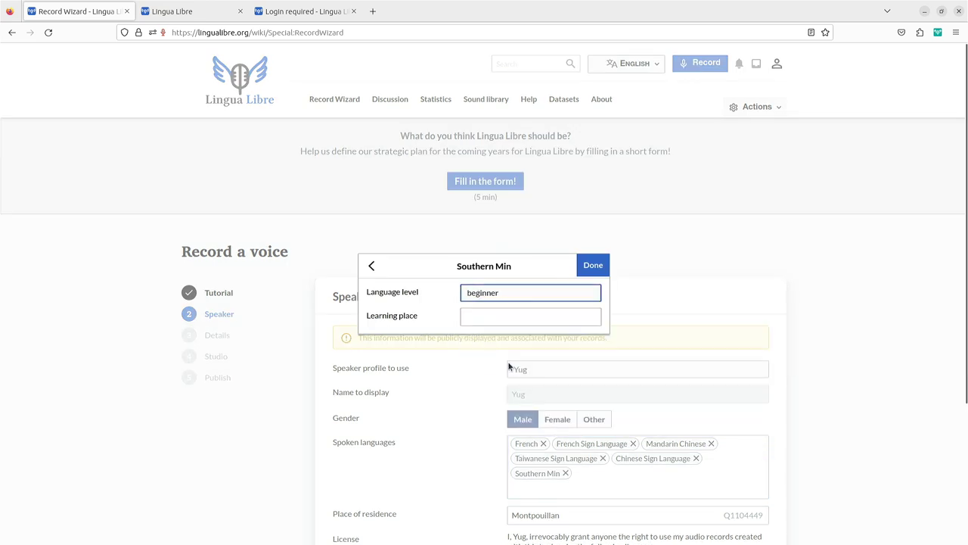
{"action": "left_click", "coordinate": [513, 313]}
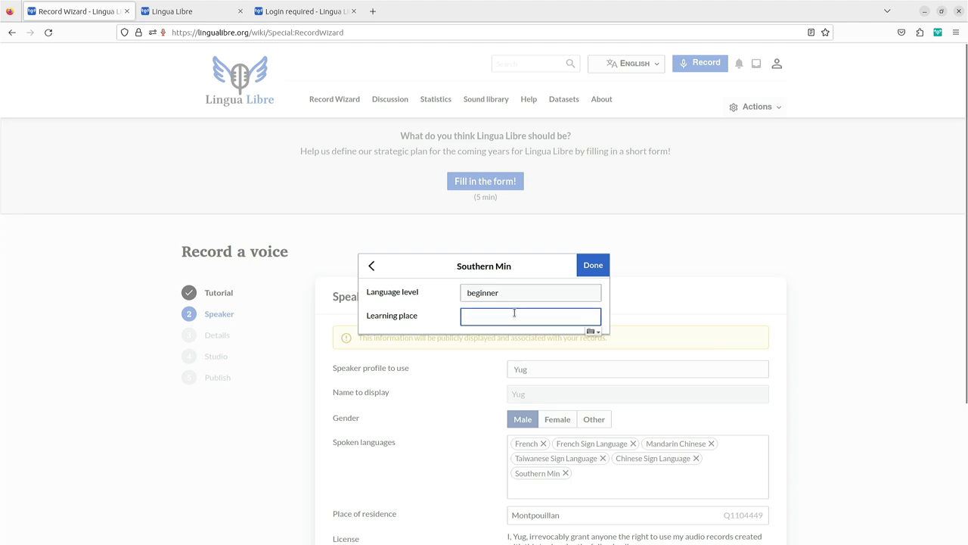
{"action": "type", "text": "Taipei"}
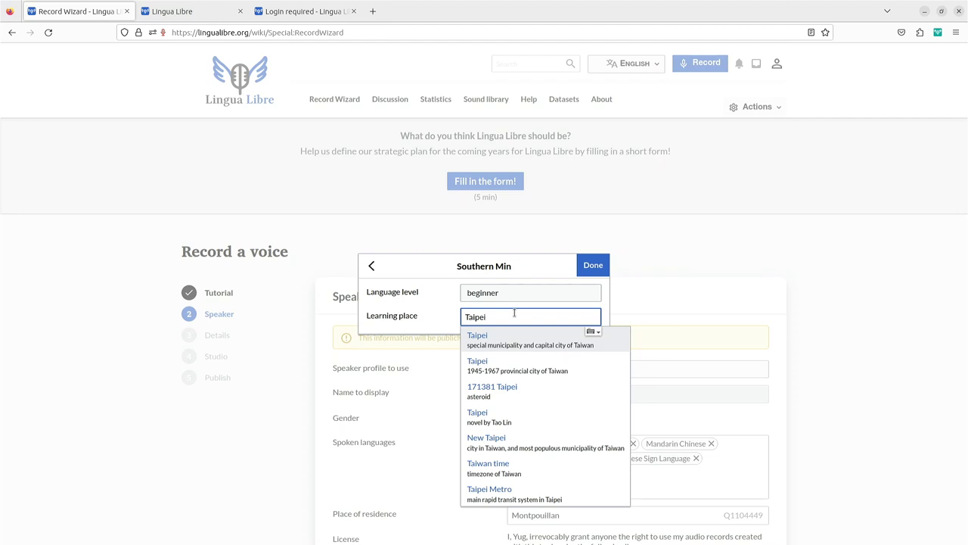
{"action": "left_click", "coordinate": [525, 342]}
{"action": "left_click", "coordinate": [589, 269]}
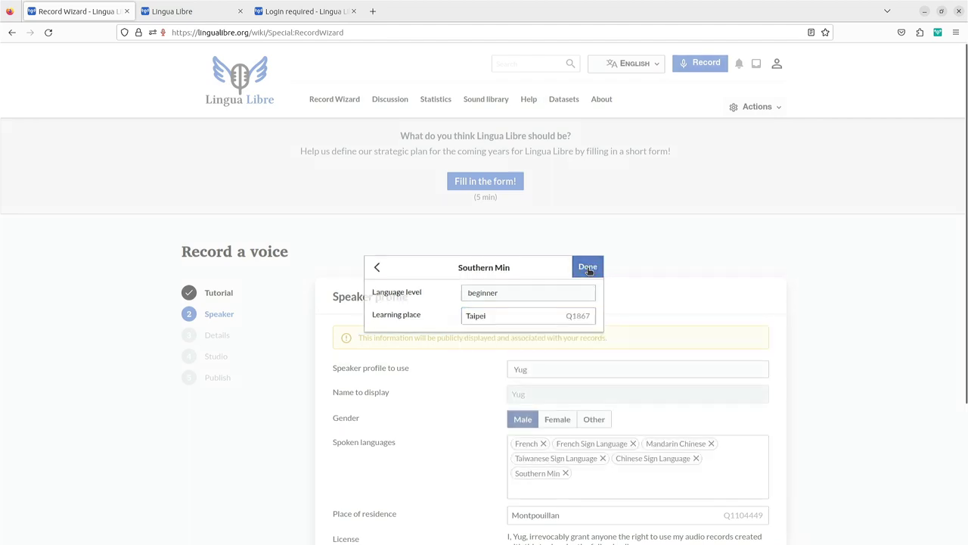
{"action": "left_click", "coordinate": [497, 495]}
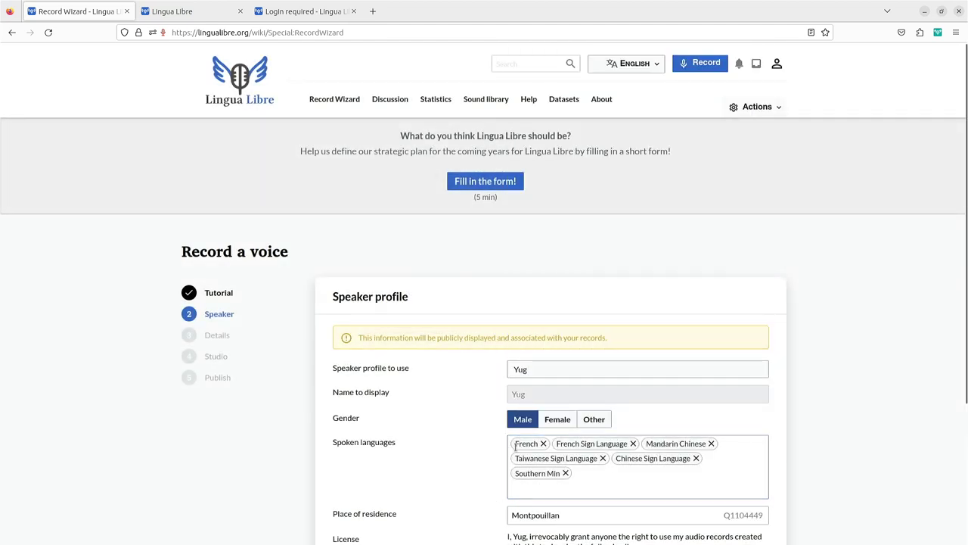
- Look over the available speaker profiles, keep the main speaker, and continue to the list of words to record
{"action": "scroll", "coordinate": [515, 446], "scroll_direction": "down", "scroll_amount": 4}
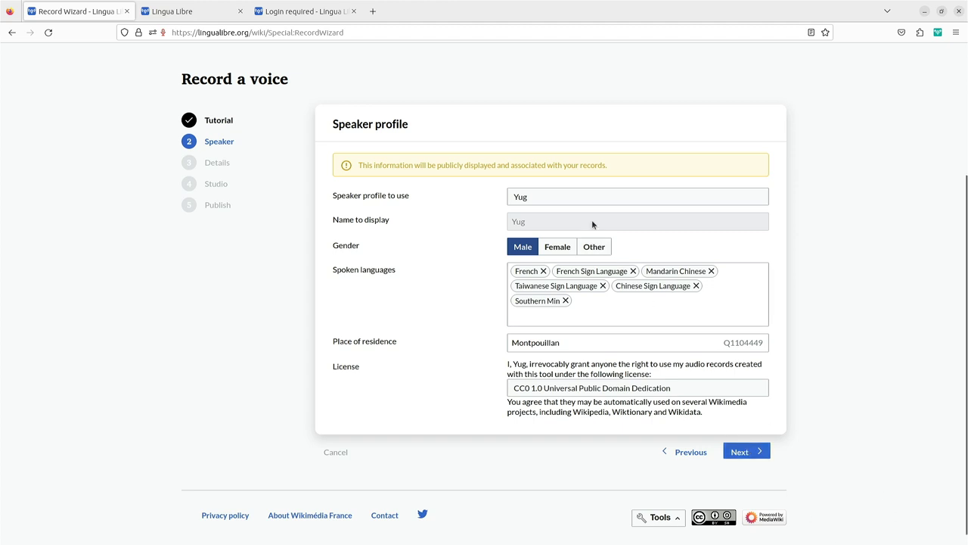
{"action": "left_click", "coordinate": [580, 198]}
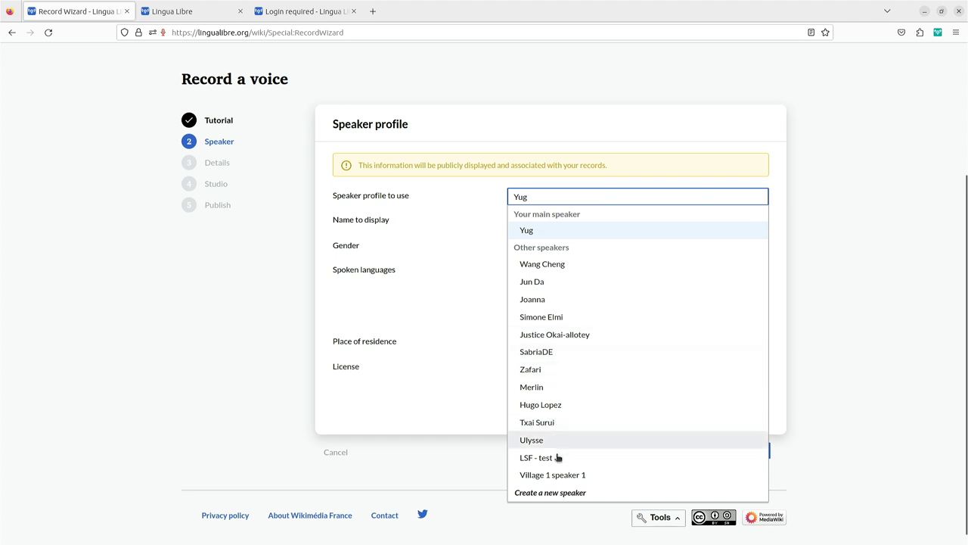
{"action": "left_click", "coordinate": [469, 404]}
{"action": "left_click", "coordinate": [745, 451]}
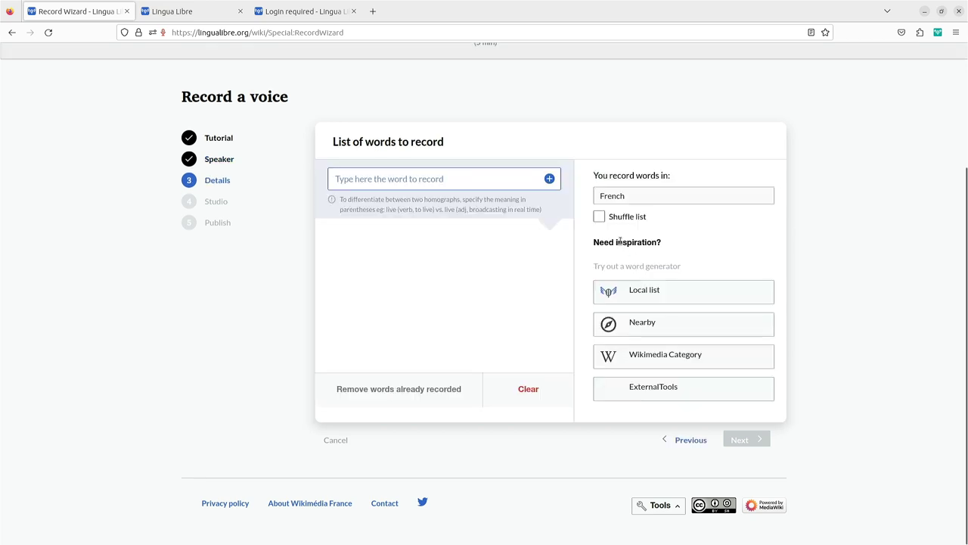
- Choose French as the recording language and add the words "Bonjour" and "Salut" to the list
{"action": "left_click", "coordinate": [634, 197]}
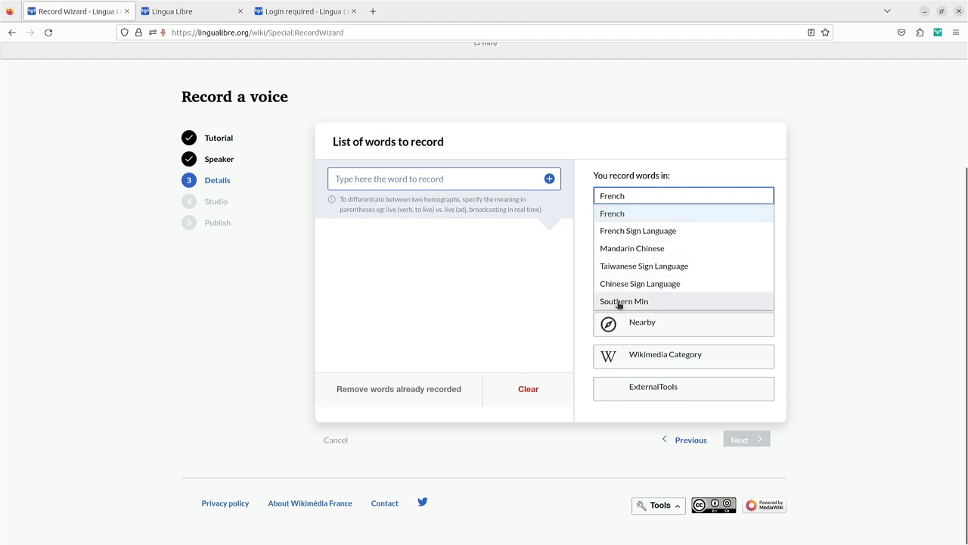
{"action": "left_click", "coordinate": [625, 215]}
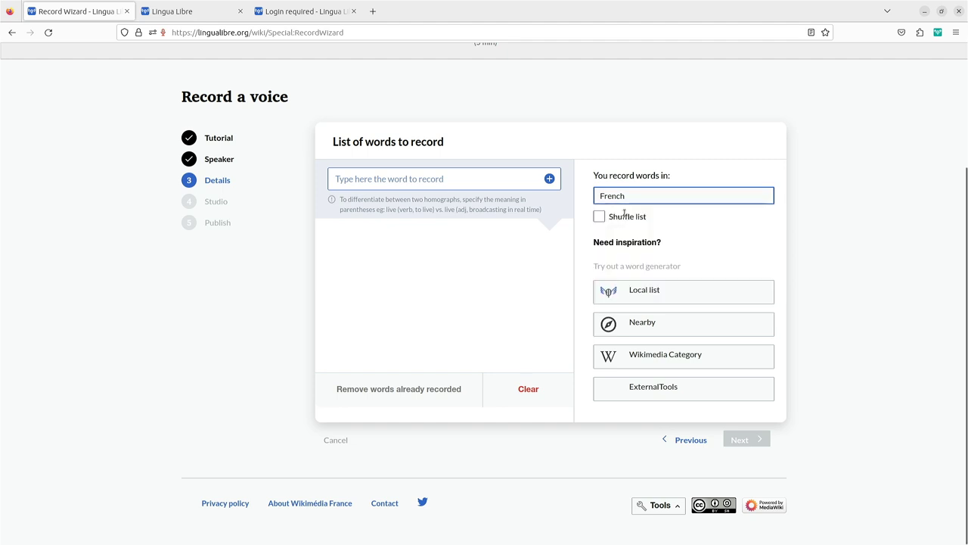
{"action": "left_click", "coordinate": [413, 177]}
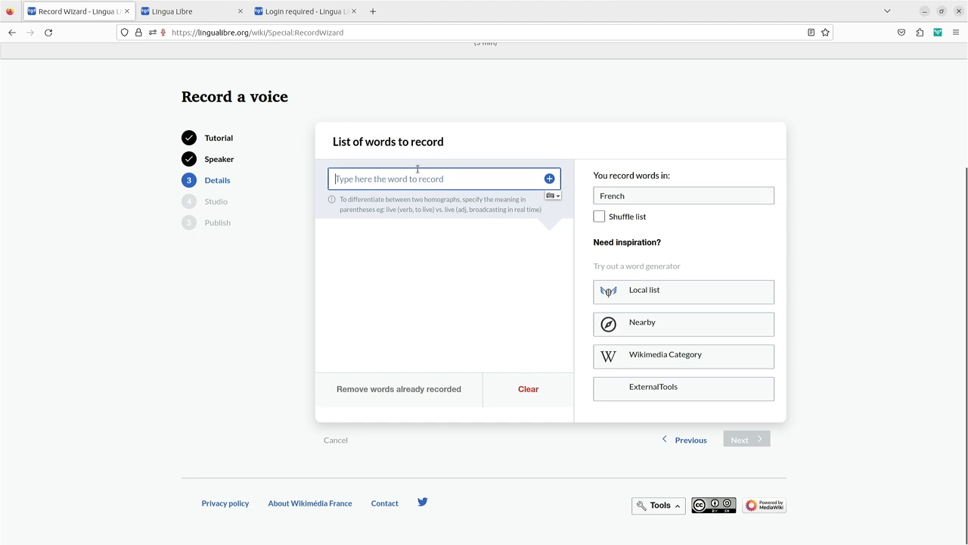
{"action": "type", "text": "Bonjour"}
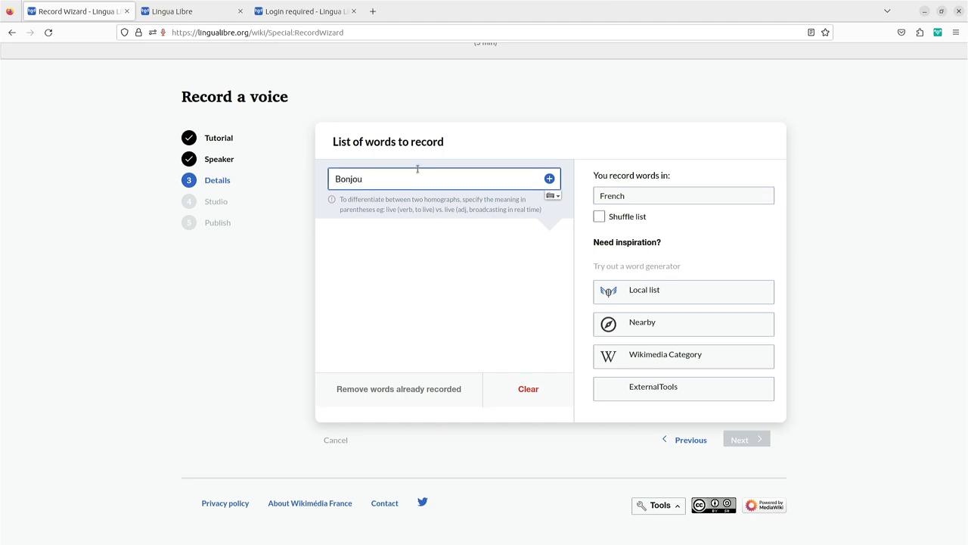
{"action": "key", "text": "Return"}
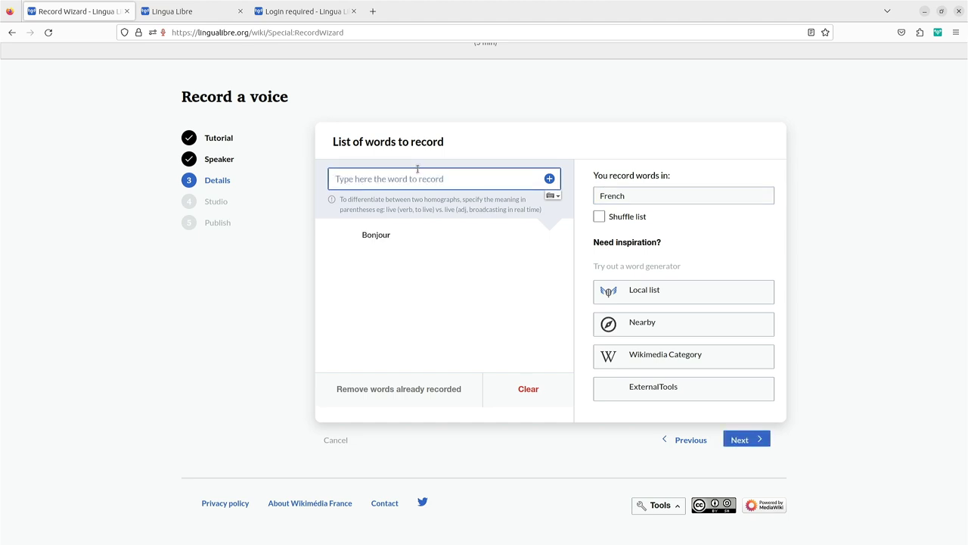
{"action": "type", "text": "Salut"}
{"action": "key", "text": "Return"}
- Add "soir", "matin" and "midi" to the word list in a single # separated entry
{"action": "type", "text": "#"}
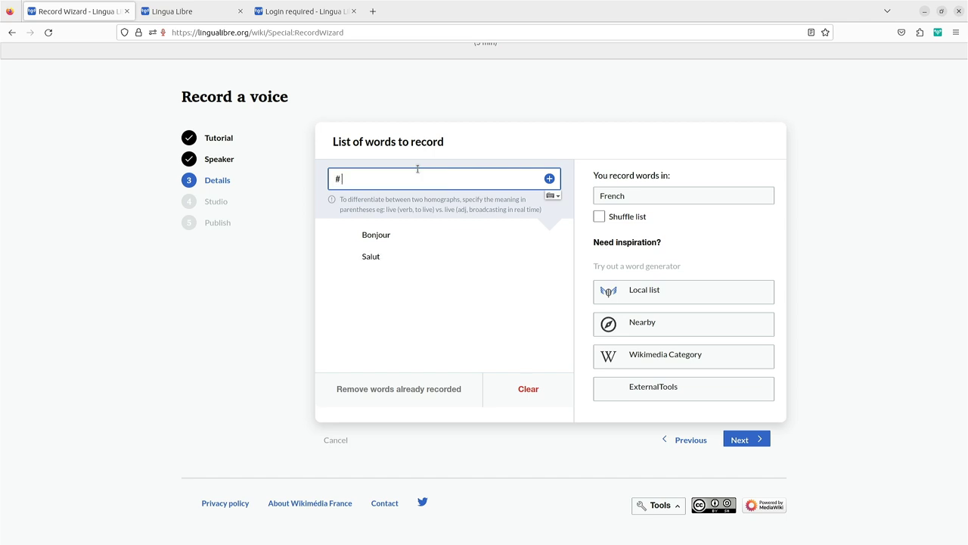
{"action": "type", "text": " soir # matin # mid"}
{"action": "key", "text": "Return"}
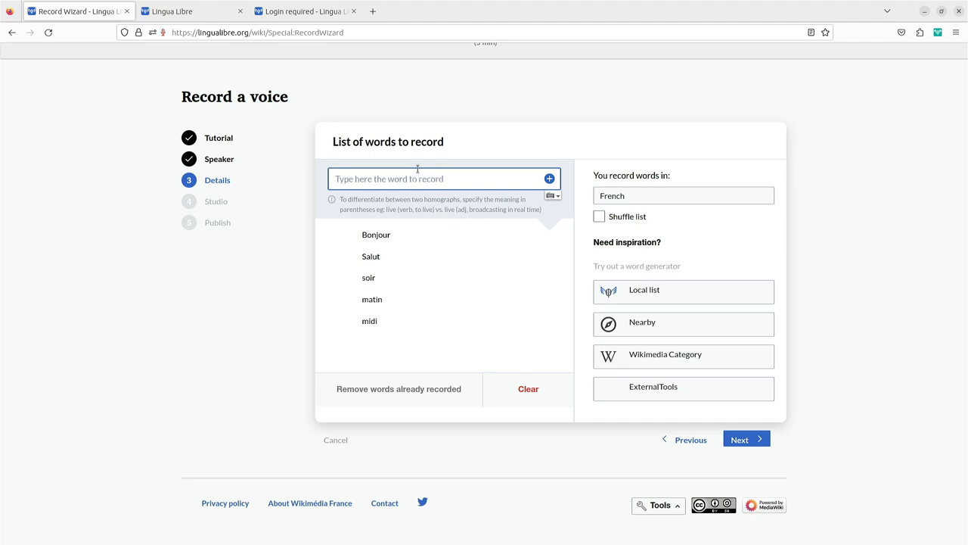
- Add the words of the local list Fra/Cisel-expressions-3000 and continue to the recording studio
{"action": "left_click", "coordinate": [706, 288]}
{"action": "type", "text": "fra/"}
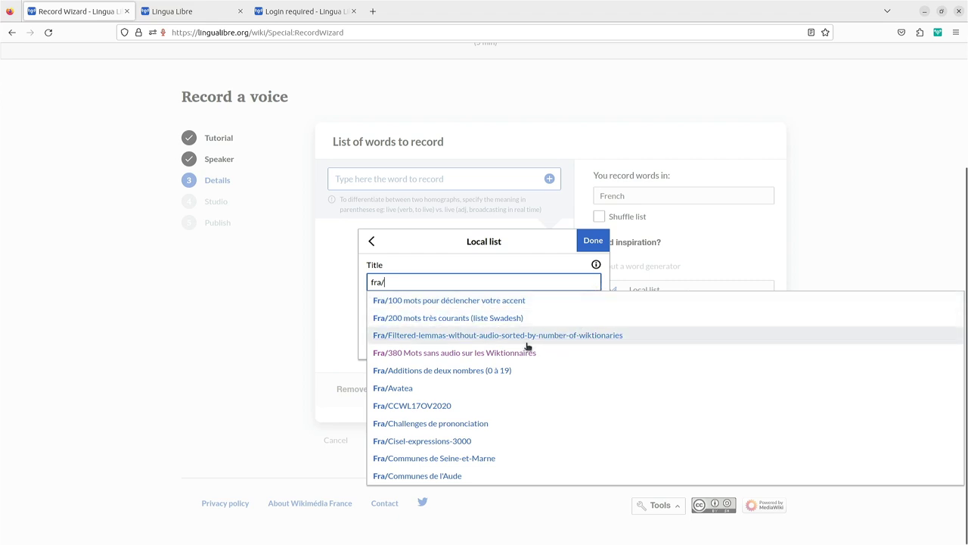
{"action": "left_click", "coordinate": [444, 447]}
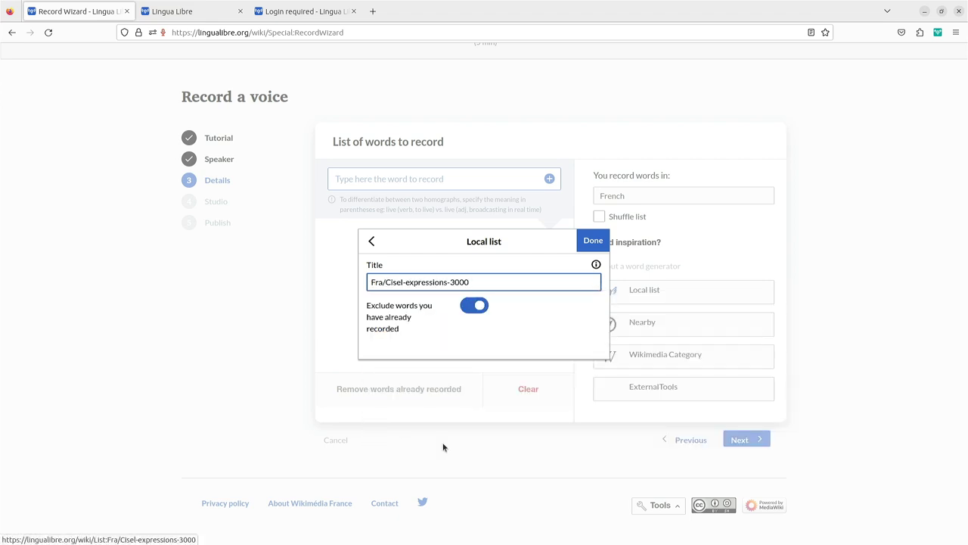
{"action": "left_click", "coordinate": [587, 239]}
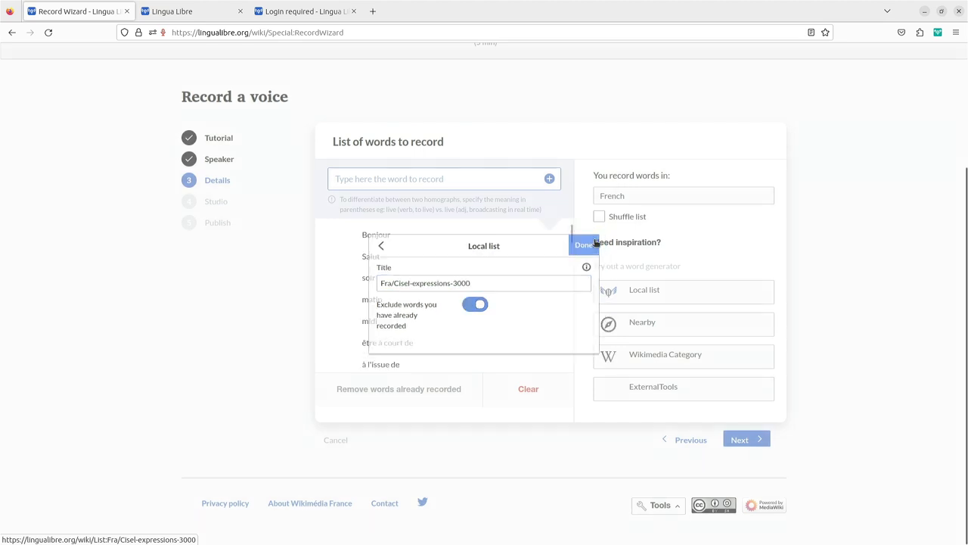
{"action": "scroll", "coordinate": [551, 271], "scroll_direction": "down", "scroll_amount": 5}
{"action": "scroll", "coordinate": [551, 271], "scroll_direction": "down", "scroll_amount": 3}
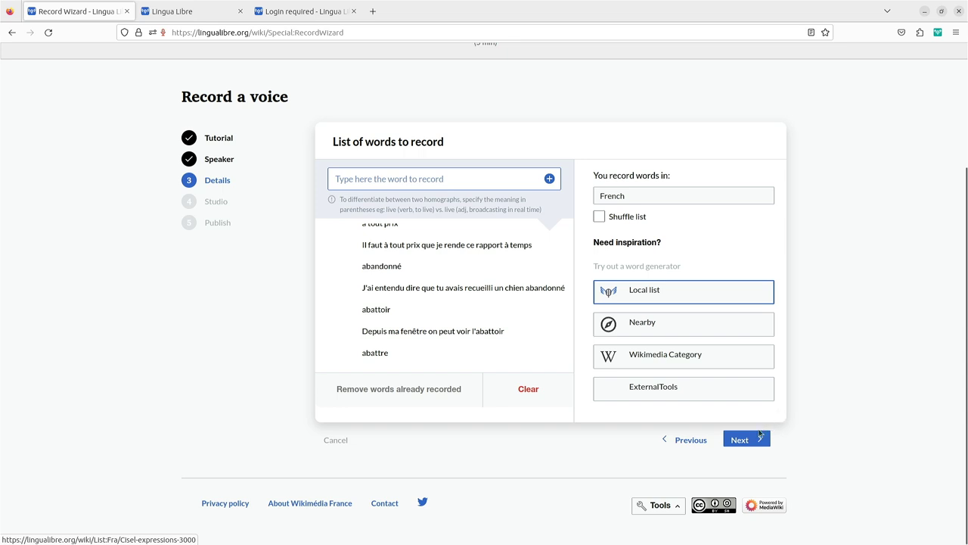
{"action": "left_click", "coordinate": [749, 440]}
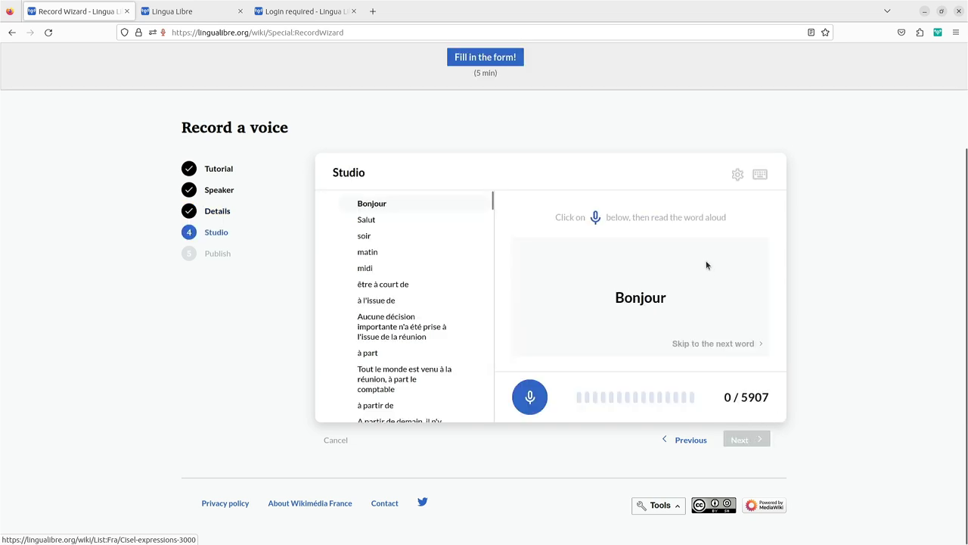
- Record the first words of the list aloud, stop the recording, and proceed to the publication stage with the remaining words left unrecorded
{"action": "left_click", "coordinate": [530, 397]}
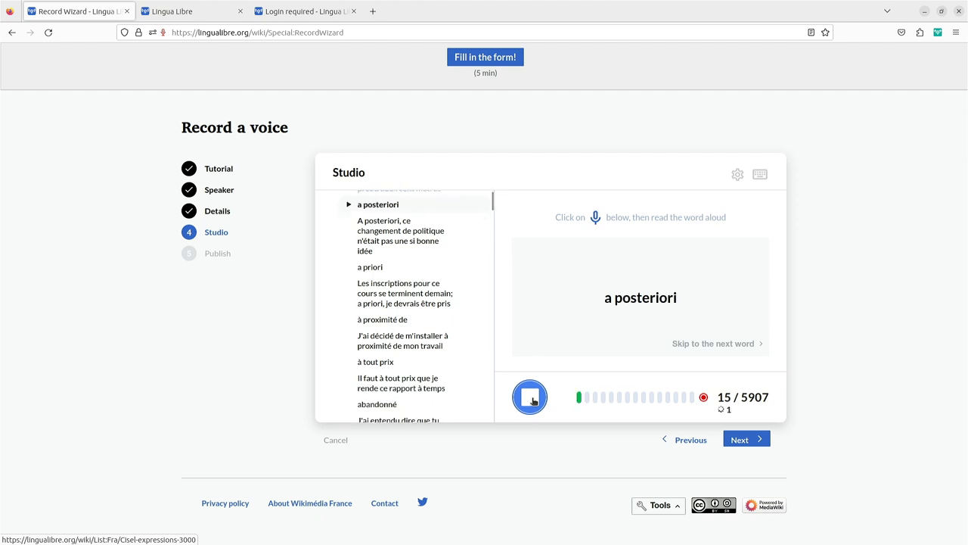
{"action": "left_click", "coordinate": [530, 398]}
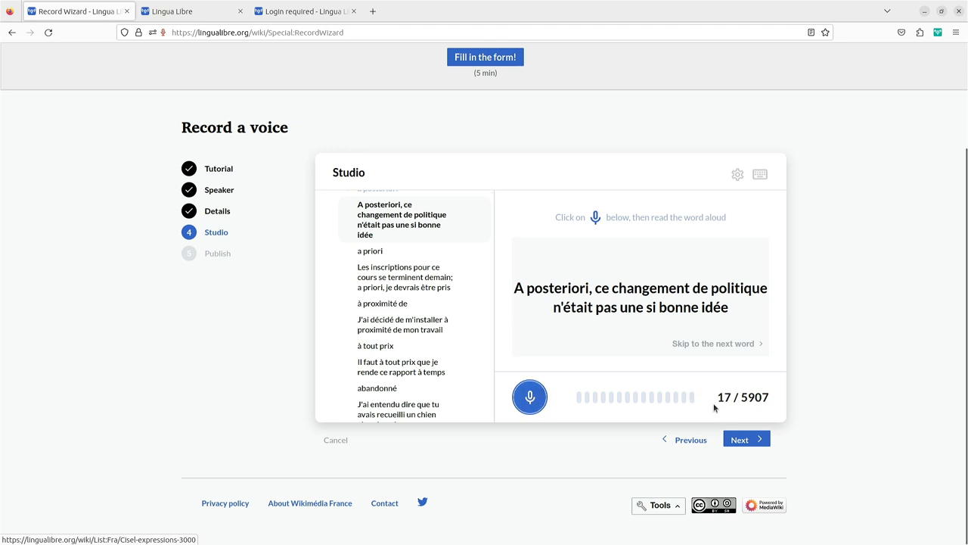
{"action": "left_click", "coordinate": [748, 439]}
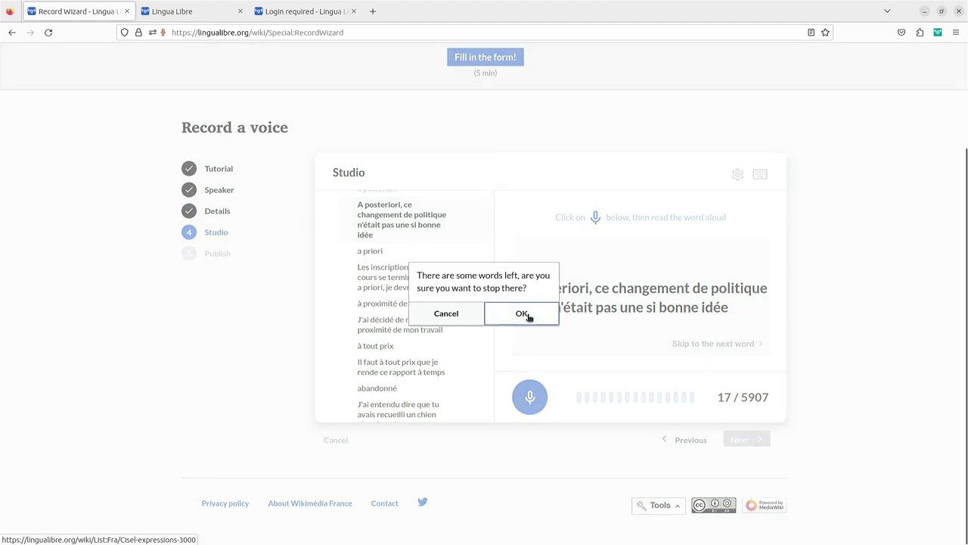
{"action": "left_click", "coordinate": [523, 314]}
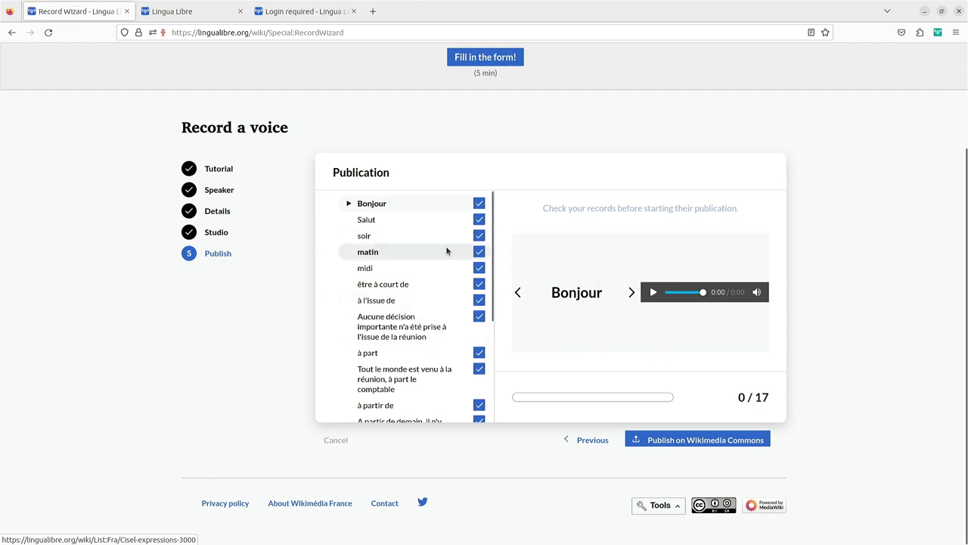
- Play back the recordings of "Salut" and "Aucune décision importante n'a été prise à l'issue de la réunion", and exclude the latter from publication
{"action": "left_click", "coordinate": [401, 219]}
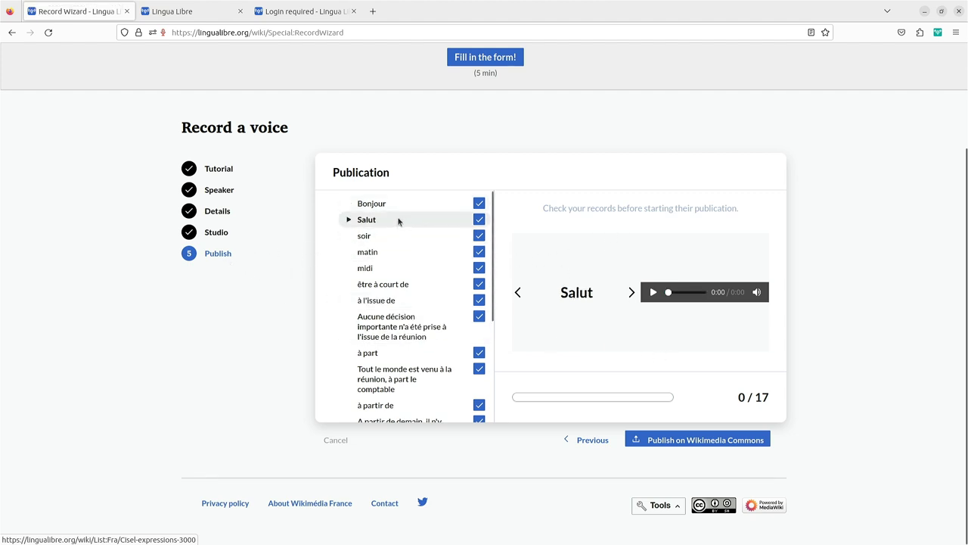
{"action": "left_click", "coordinate": [652, 292]}
{"action": "left_click", "coordinate": [652, 292]}
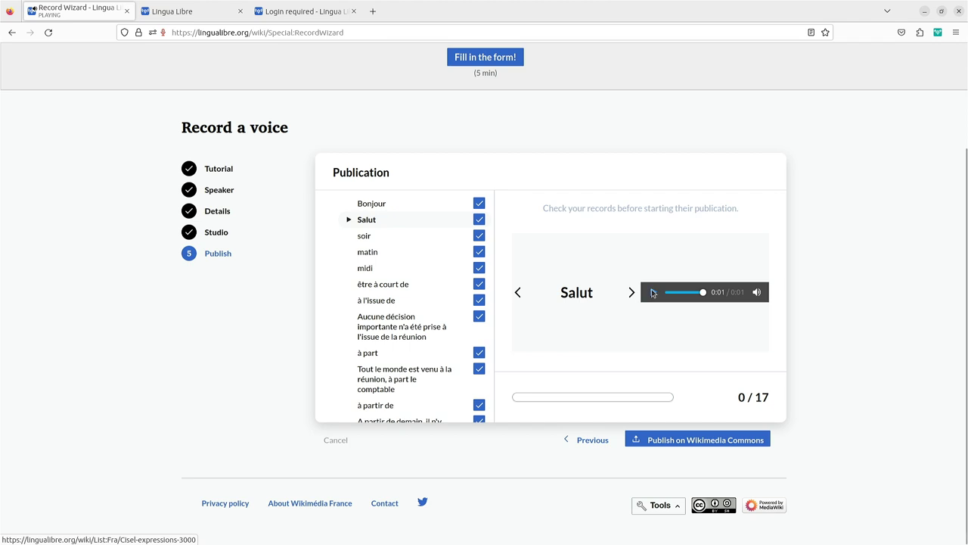
{"action": "left_click", "coordinate": [407, 335]}
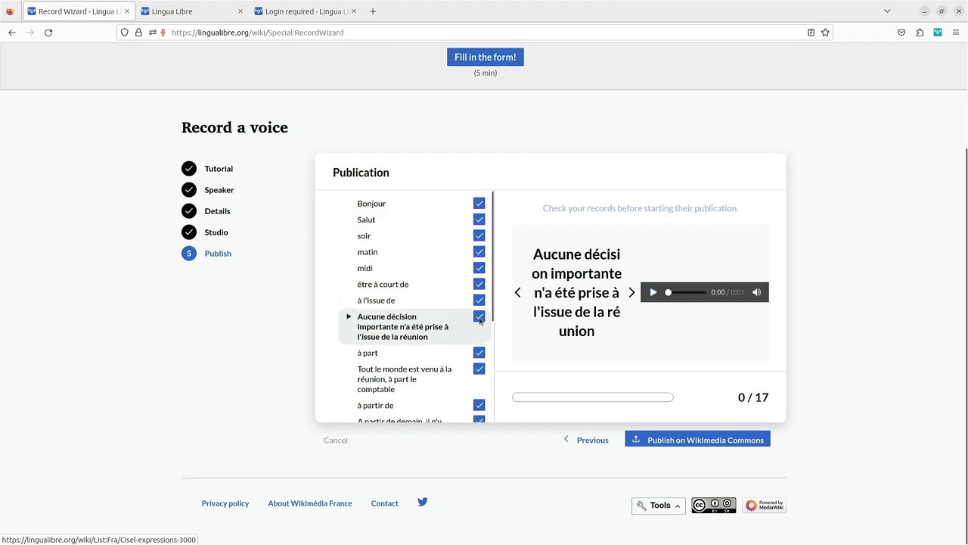
{"action": "left_click", "coordinate": [651, 294]}
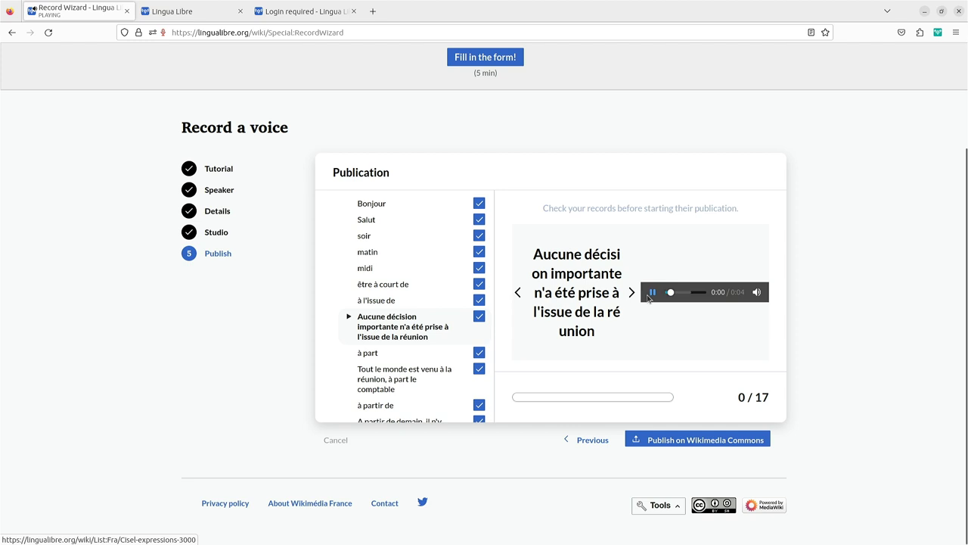
{"action": "left_click", "coordinate": [479, 317]}
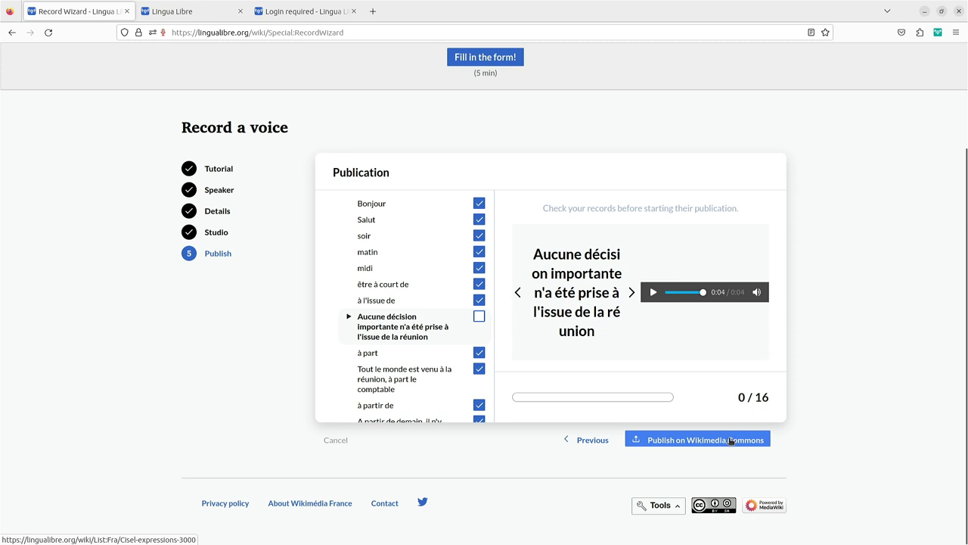
- Open the Datasets page in a separate tab and look over its languages gallery
{"action": "scroll", "coordinate": [831, 270], "scroll_direction": "up", "scroll_amount": 3}
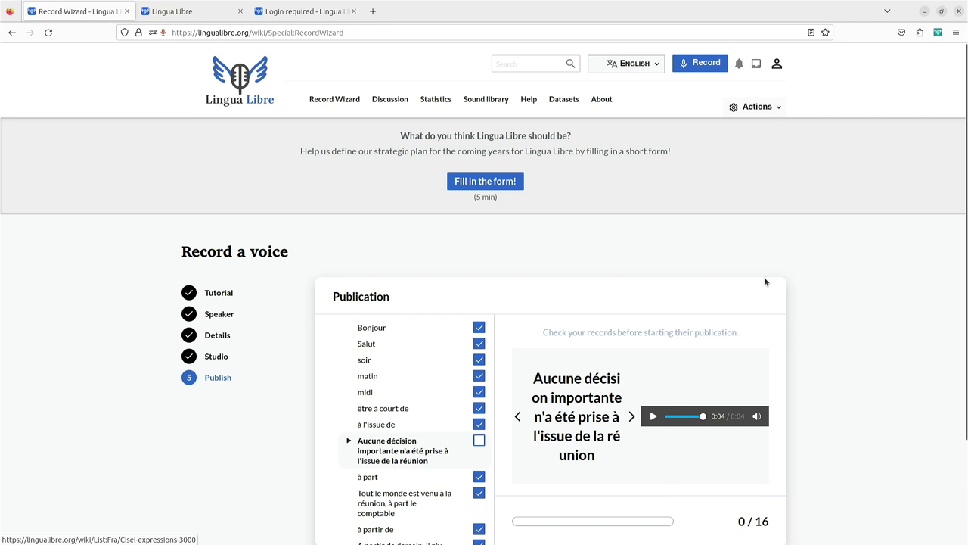
{"action": "right_click", "coordinate": [566, 105]}
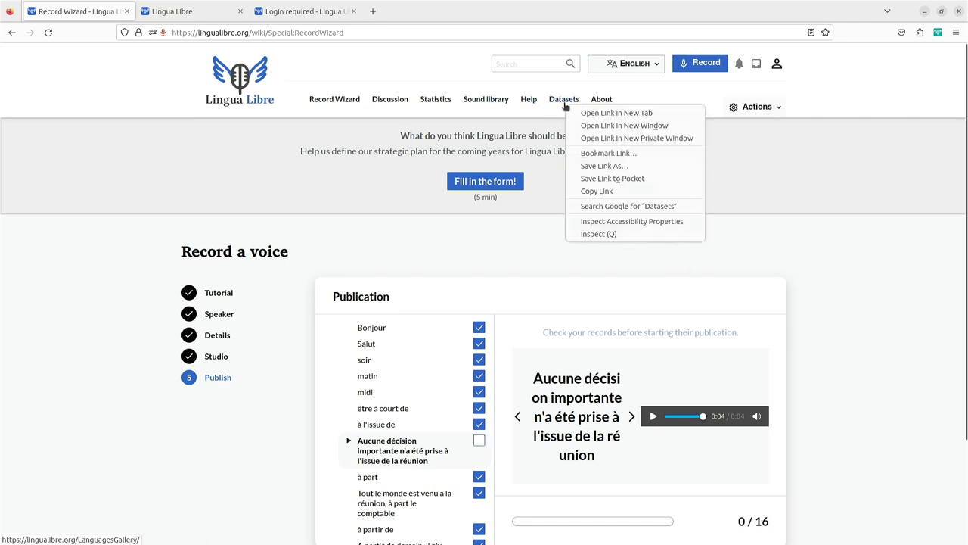
{"action": "left_click", "coordinate": [589, 114]}
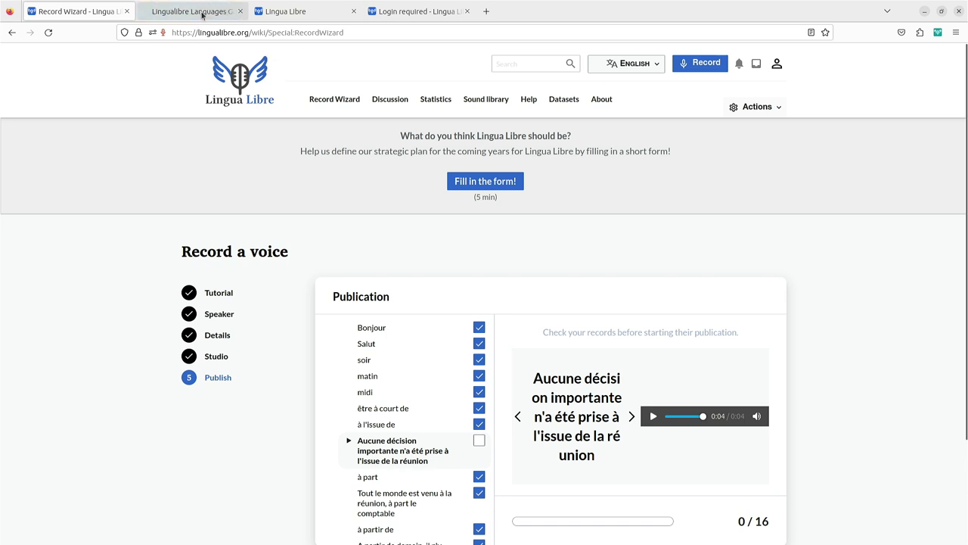
{"action": "left_click", "coordinate": [201, 13]}
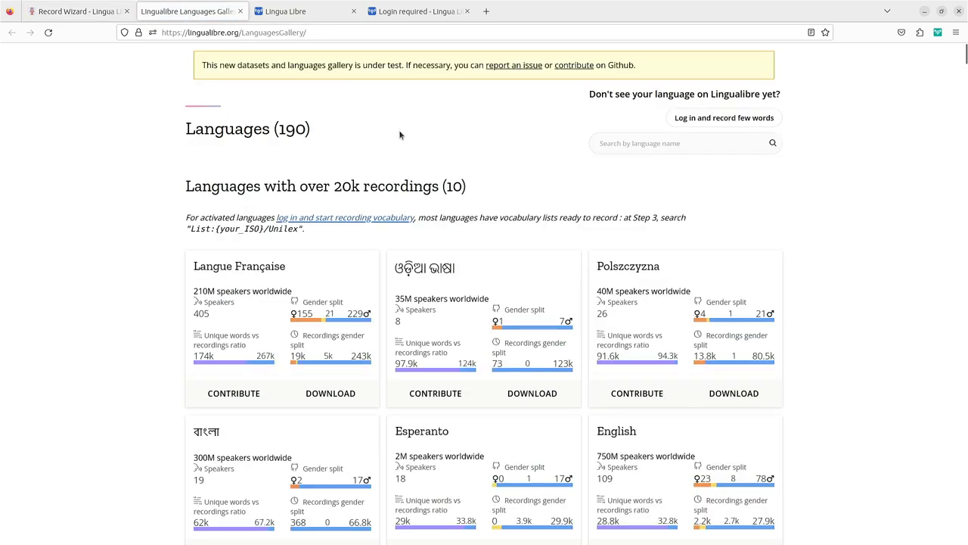
{"action": "scroll", "coordinate": [530, 136], "scroll_direction": "down", "scroll_amount": 2}
{"action": "scroll", "coordinate": [320, 99], "scroll_direction": "up", "scroll_amount": 2}
- Examine the speaker, gender split and recording statistics of the languages with over 20k recordings at 133% page size
{"action": "left_click", "coordinate": [98, 11]}
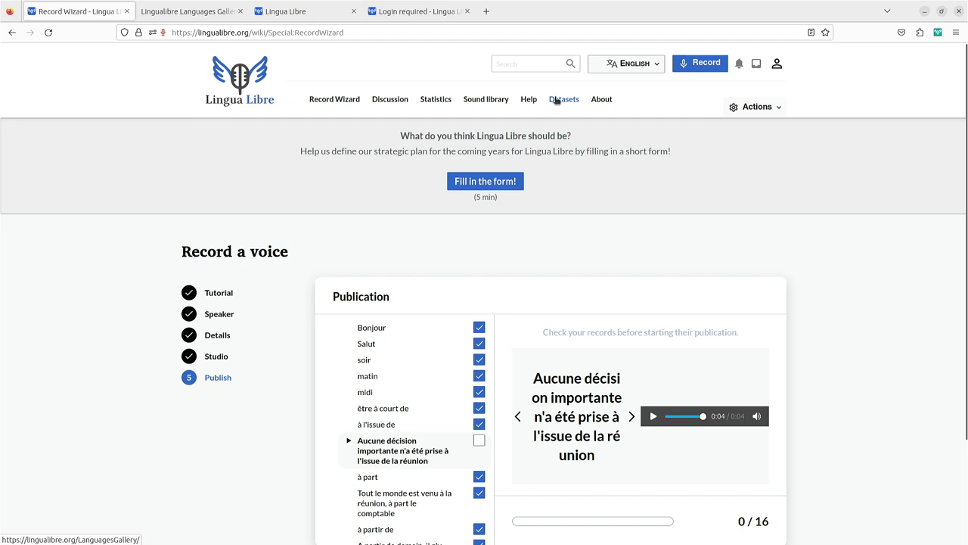
{"action": "key", "text": "ctrl+plus"}
{"action": "key", "text": "ctrl+plus"}
{"action": "key", "text": "ctrl+plus"}
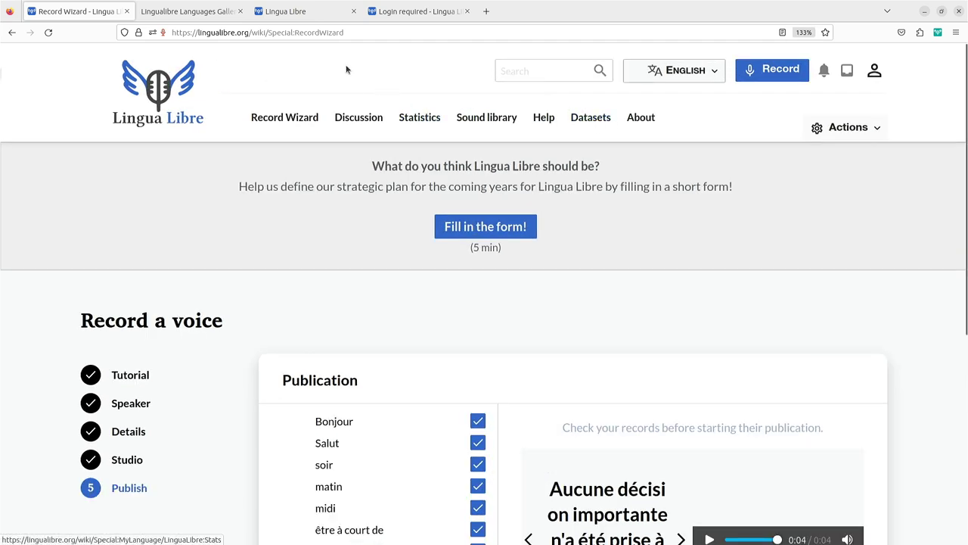
{"action": "left_click", "coordinate": [185, 11]}
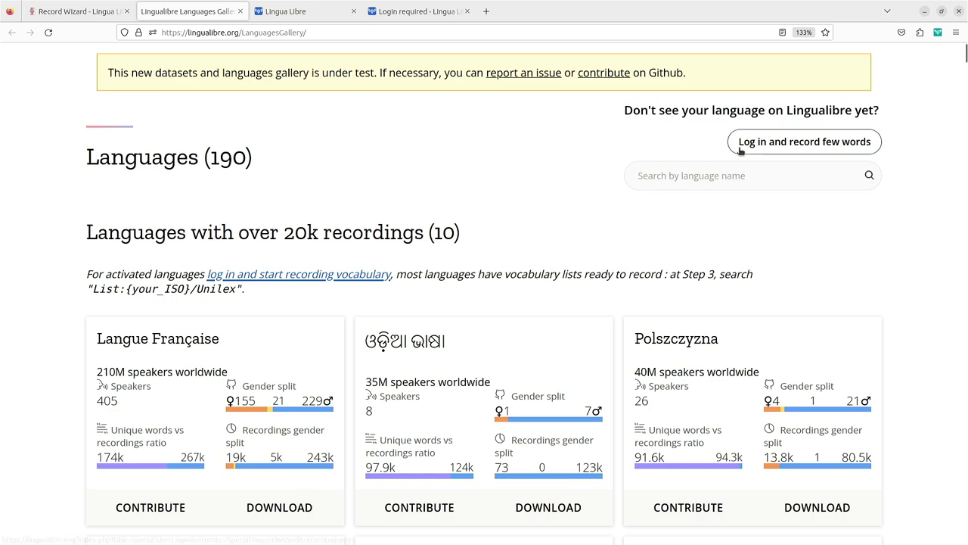
{"action": "scroll", "coordinate": [581, 190], "scroll_direction": "down", "scroll_amount": 3}
{"action": "scroll", "coordinate": [707, 190], "scroll_direction": "down", "scroll_amount": 7}
{"action": "scroll", "coordinate": [696, 227], "scroll_direction": "up", "scroll_amount": 4}
{"action": "scroll", "coordinate": [650, 227], "scroll_direction": "down", "scroll_amount": 3}
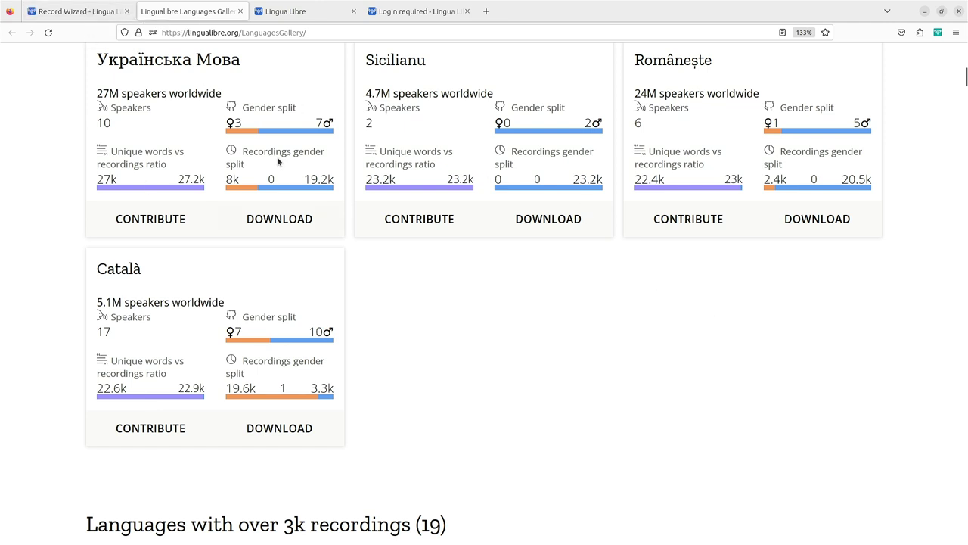
- Go back from the Record Wizard to the slide presentation, advance to slide 14, and open the Lingua Libre Apps list in a separate tab
{"action": "left_click", "coordinate": [58, 11]}
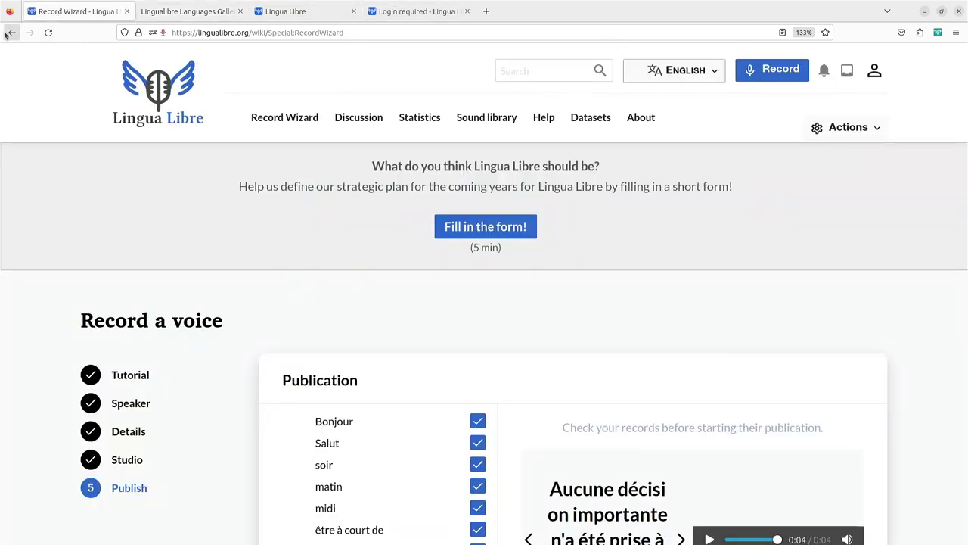
{"action": "left_click", "coordinate": [10, 32]}
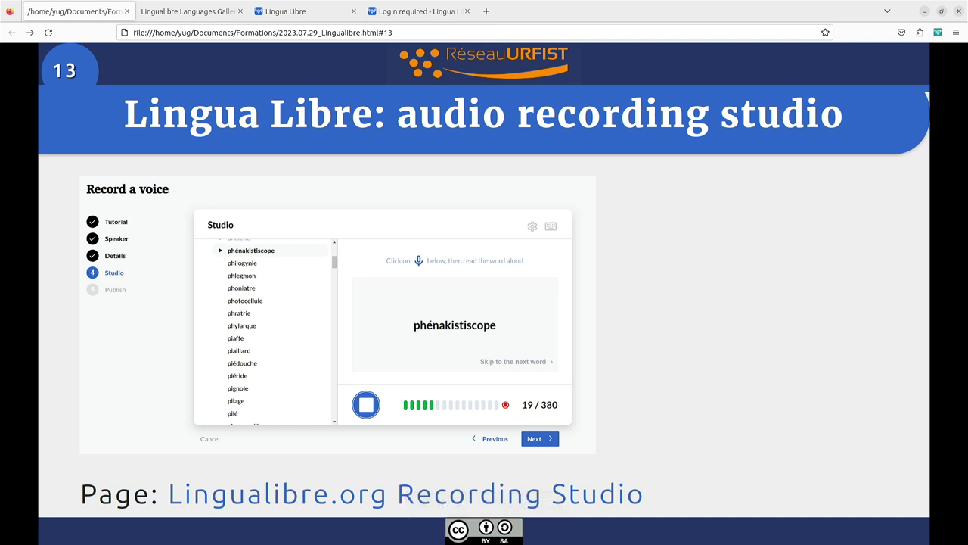
{"action": "key", "text": "Right"}
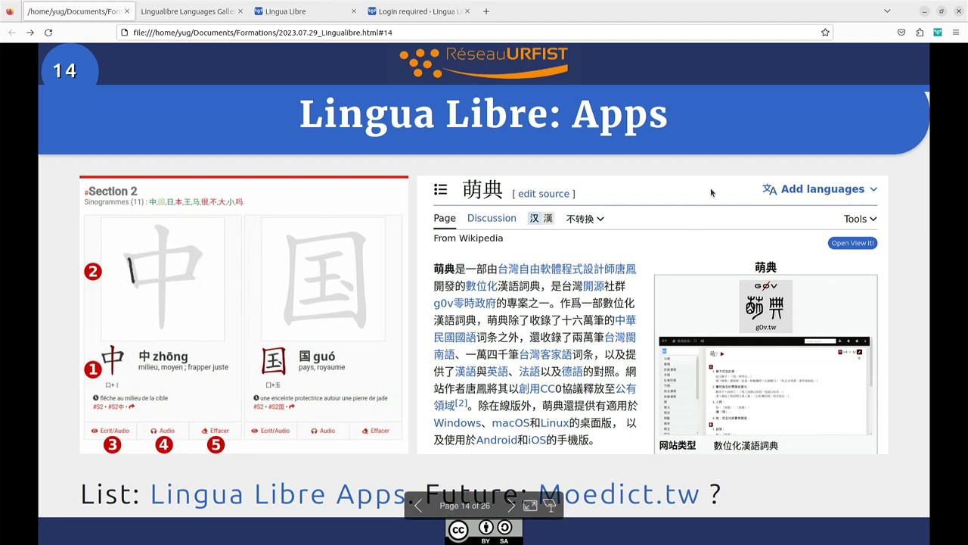
{"action": "right_click", "coordinate": [379, 496]}
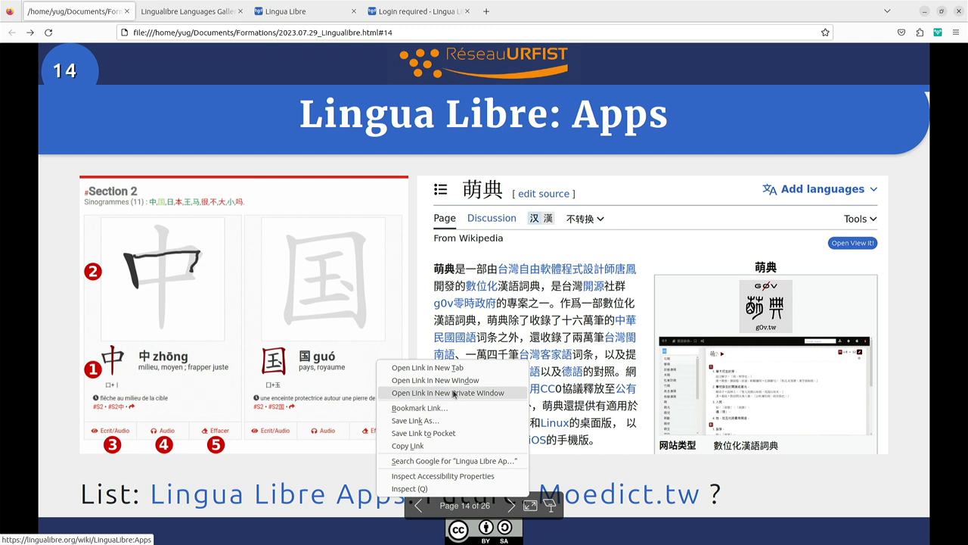
{"action": "left_click", "coordinate": [428, 368]}
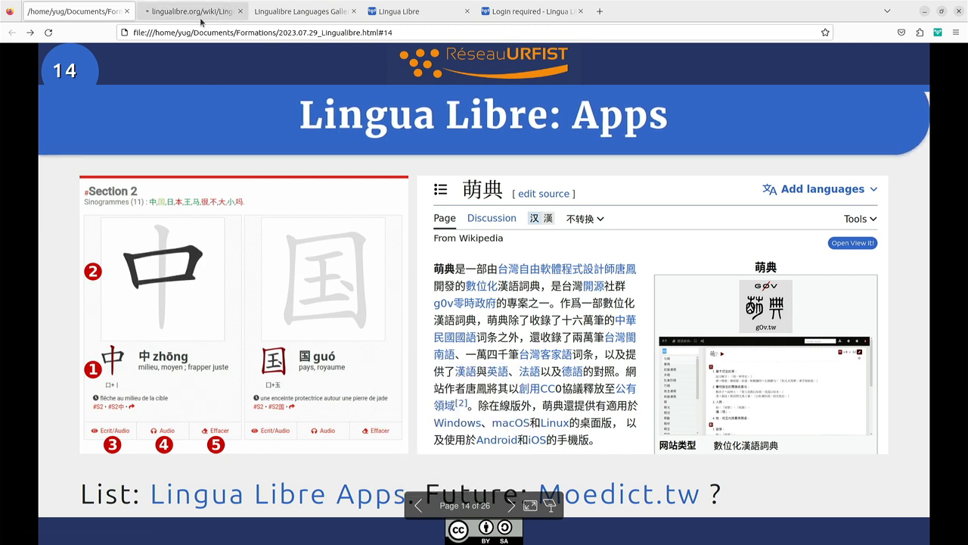
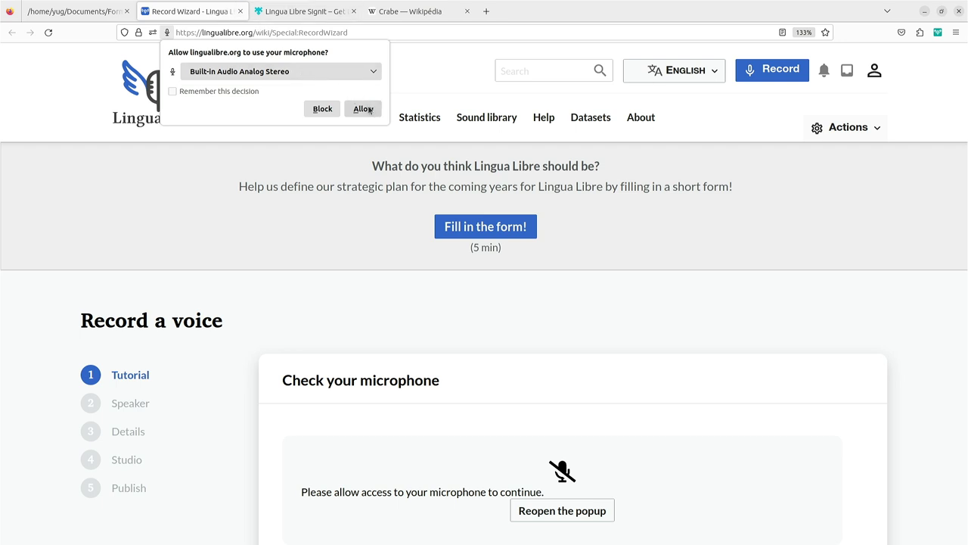
- Allow Lingua Libre to use the built-in microphone and continue past the microphone check to the speaker profile
{"action": "left_click", "coordinate": [364, 109]}
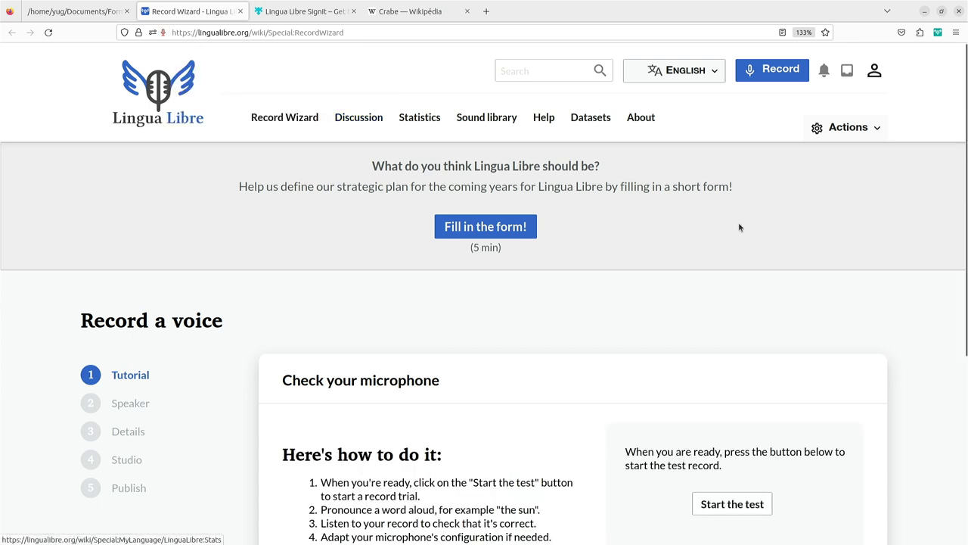
{"action": "scroll", "coordinate": [730, 224], "scroll_direction": "down", "scroll_amount": 4}
{"action": "left_click", "coordinate": [836, 403]}
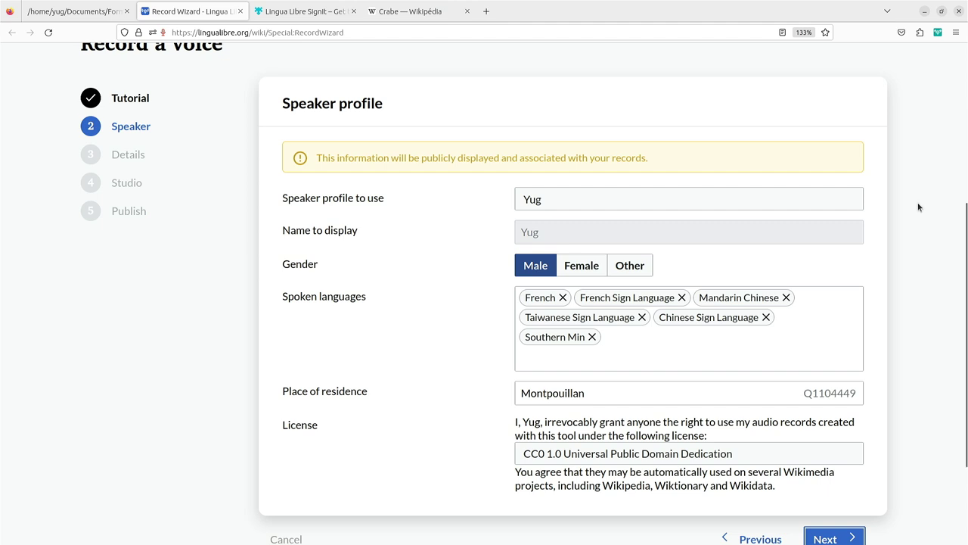
- View the selectable spoken languages for the main speaker, including the sign languages, and close the list without changes
{"action": "left_click", "coordinate": [629, 344]}
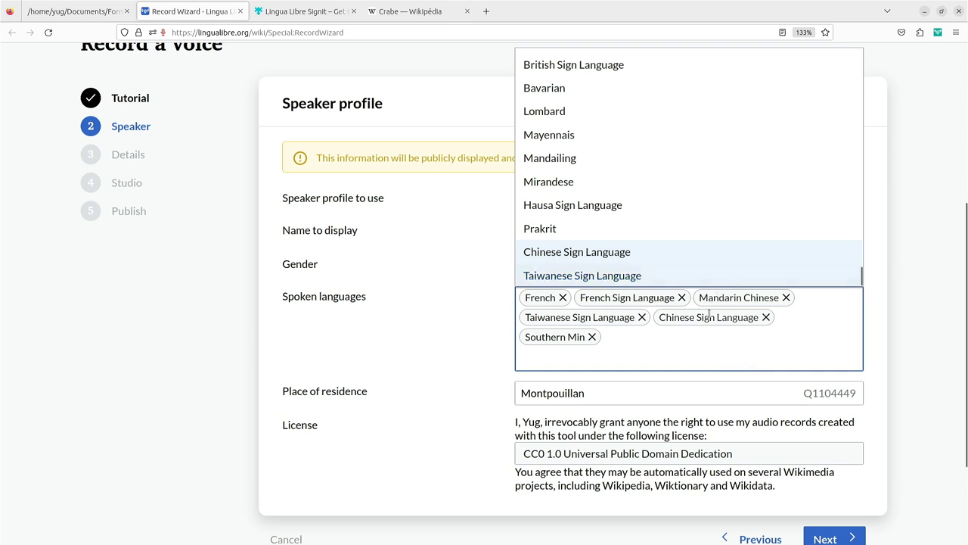
{"action": "left_click", "coordinate": [612, 316]}
{"action": "left_click", "coordinate": [612, 315]}
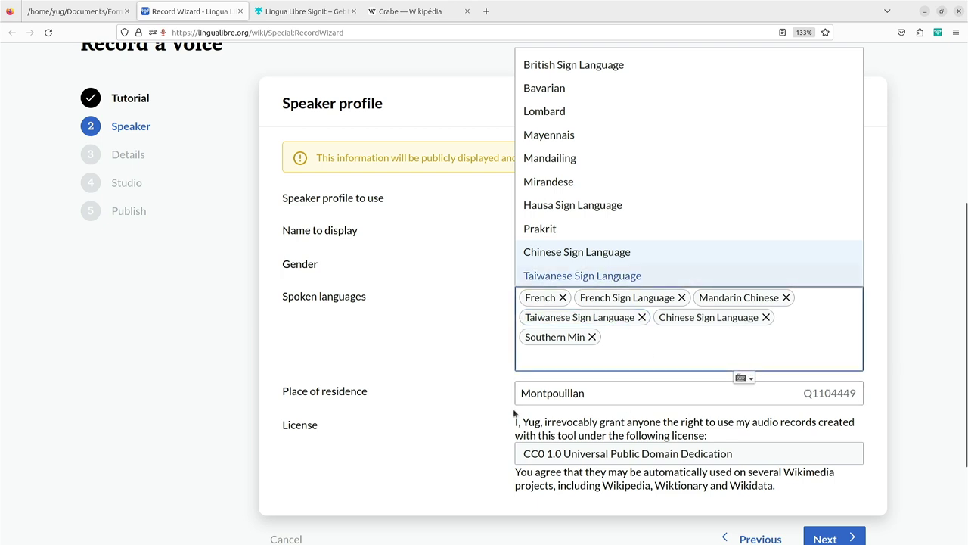
{"action": "key", "text": "Tab"}
{"action": "key", "text": "Tab"}
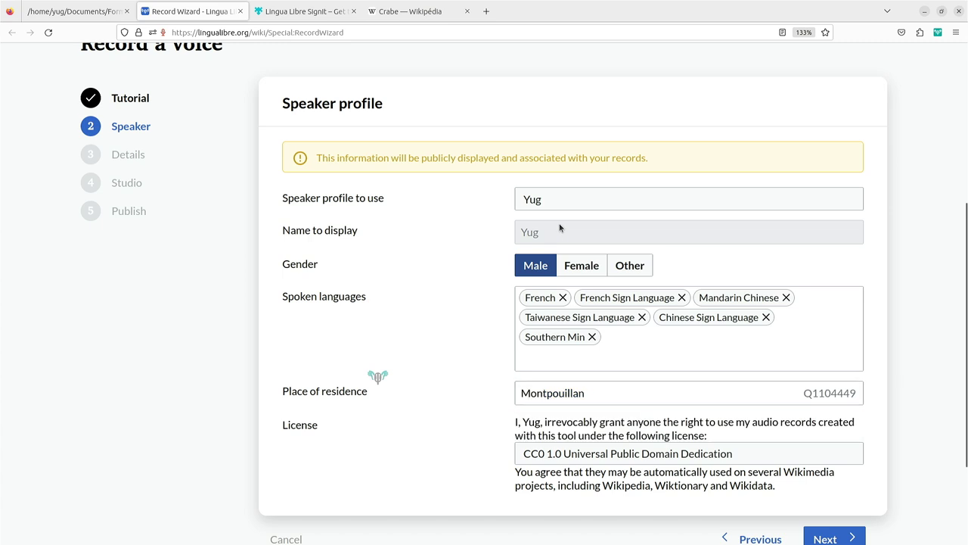
- Choose to create a new speaker as the speaker profile to use
{"action": "left_click", "coordinate": [541, 200]}
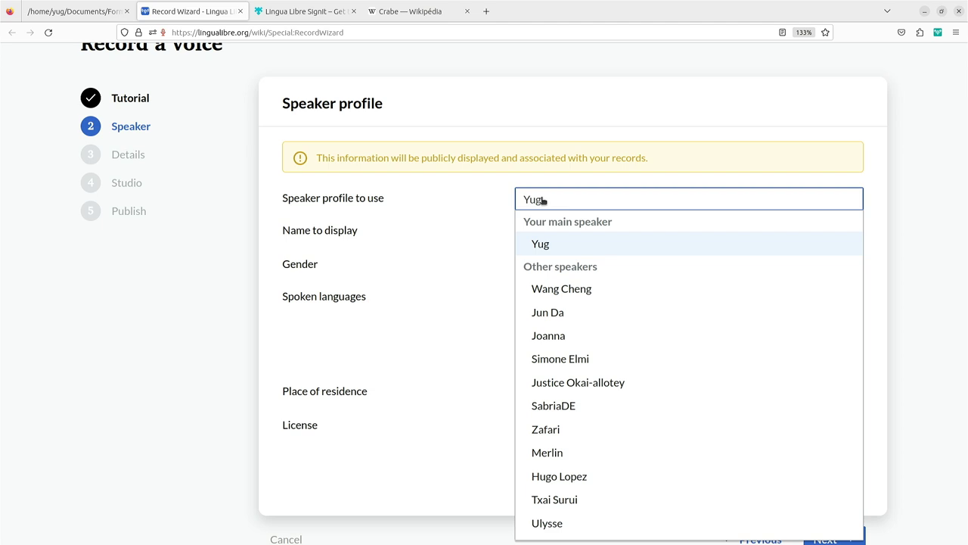
{"action": "scroll", "coordinate": [623, 454], "scroll_direction": "down", "scroll_amount": 2}
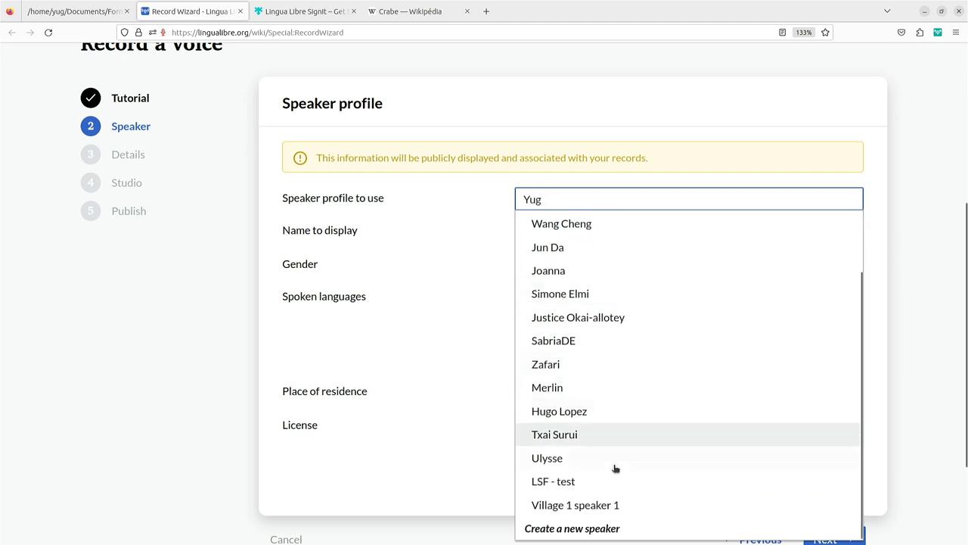
{"action": "left_click", "coordinate": [603, 530]}
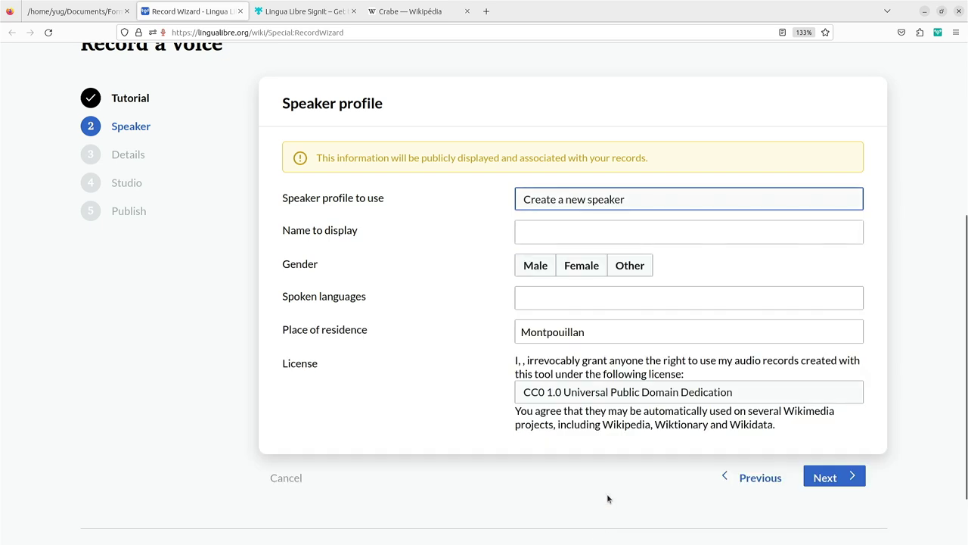
- Enter the new speaker's display name and set the gender to Female
{"action": "left_click", "coordinate": [577, 238]}
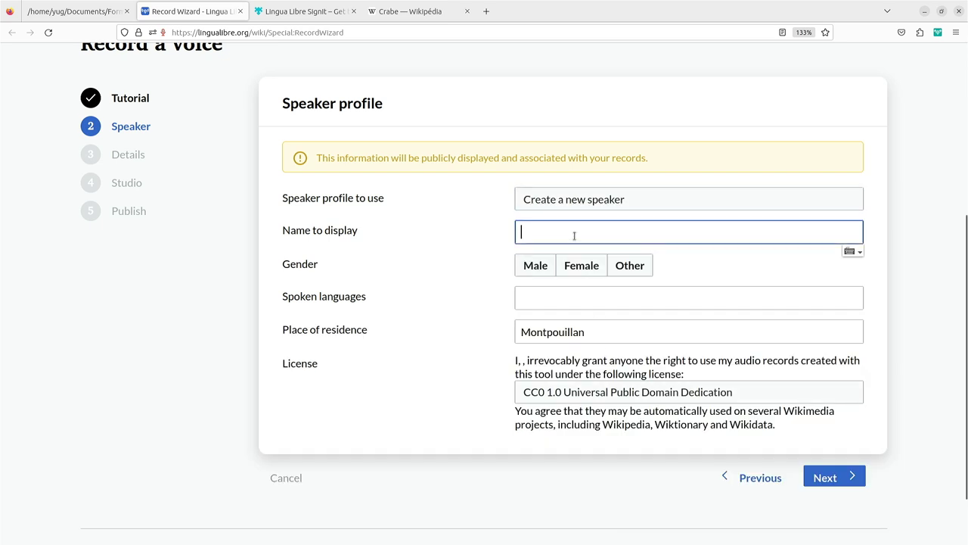
{"action": "type", "text": "Alicia "}
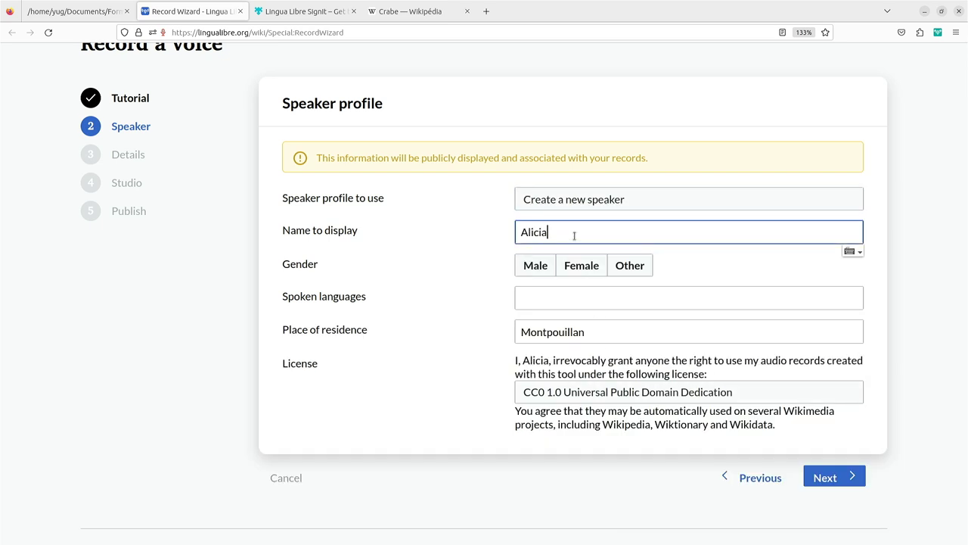
{"action": "type", "text": "tw"}
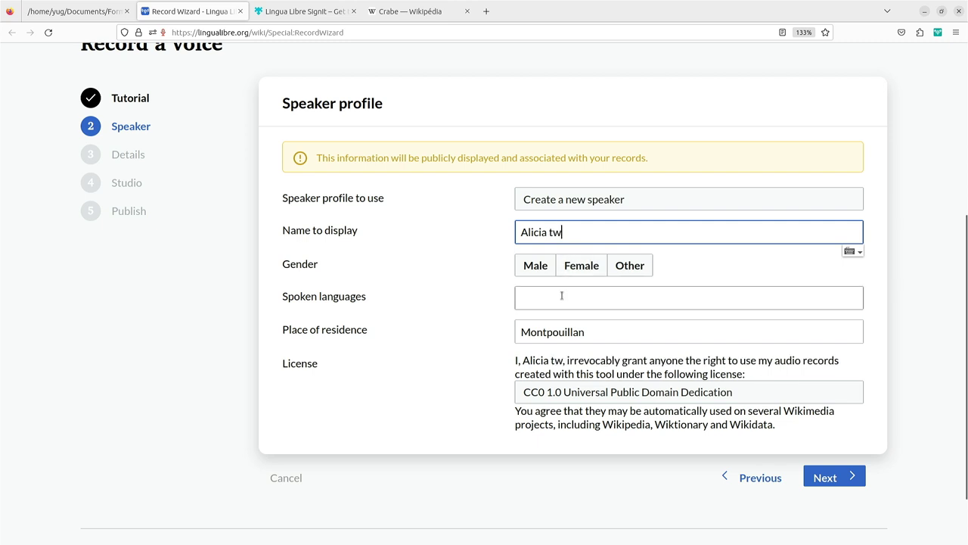
{"action": "left_click", "coordinate": [579, 266]}
- Add Taiwanese Sign Language to the speaker's spoken languages with the language level set to average level
{"action": "left_click", "coordinate": [560, 296]}
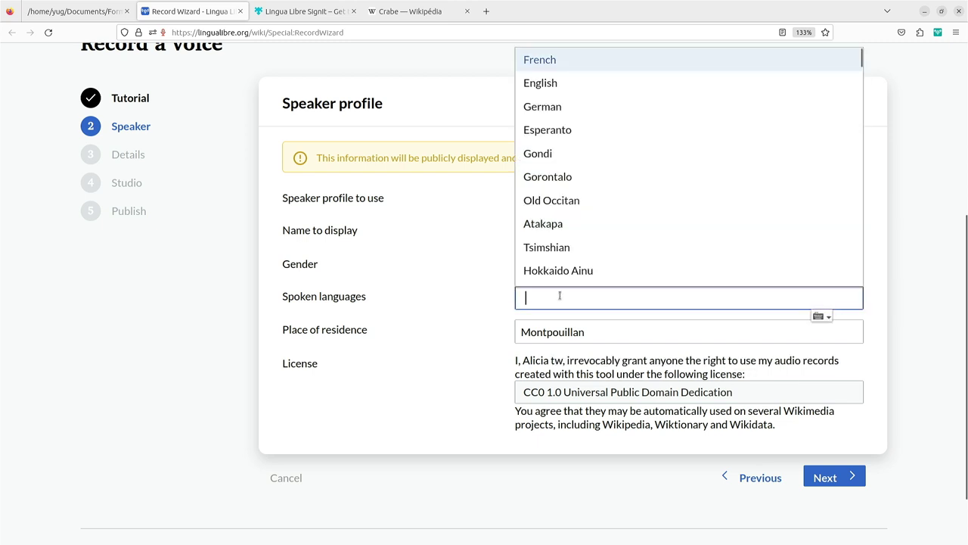
{"action": "type", "text": "T"}
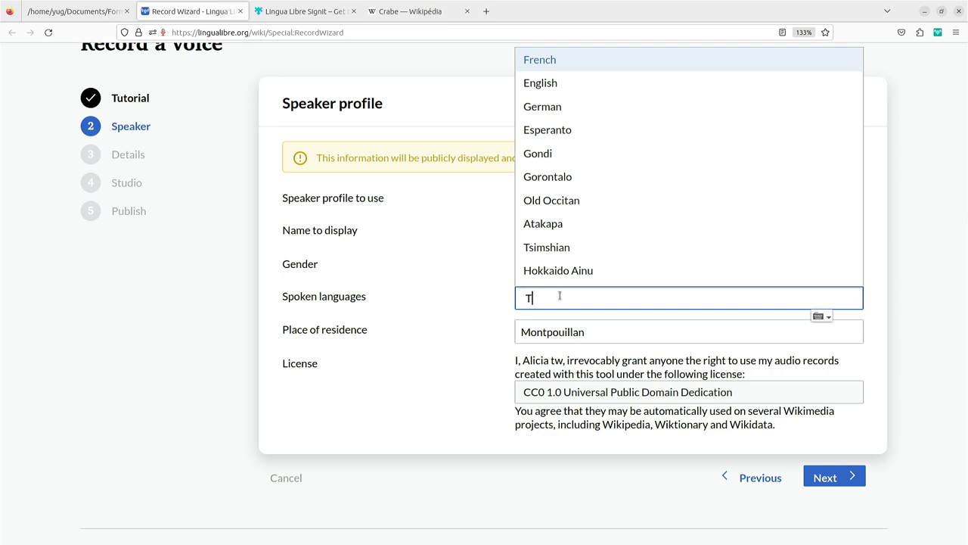
{"action": "type", "text": "aiwan"}
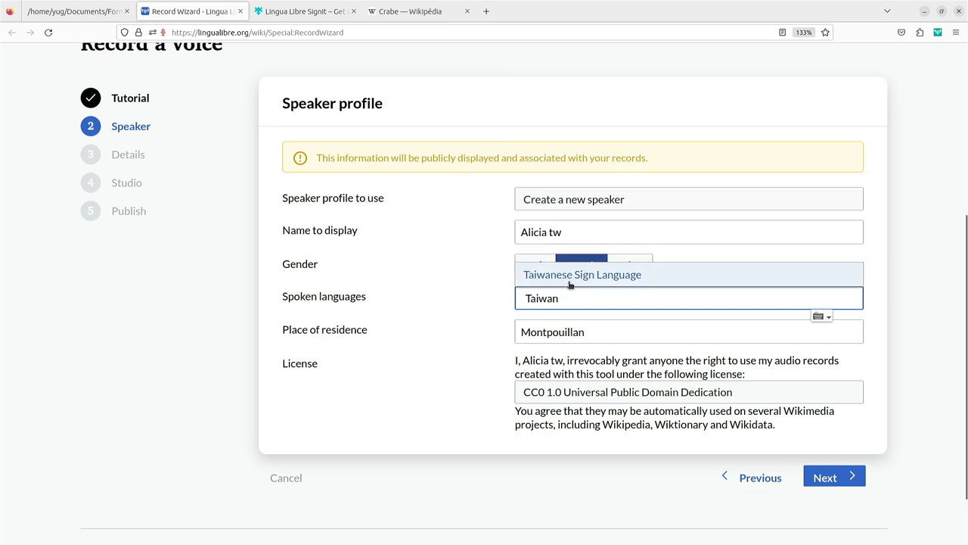
{"action": "left_click", "coordinate": [582, 275]}
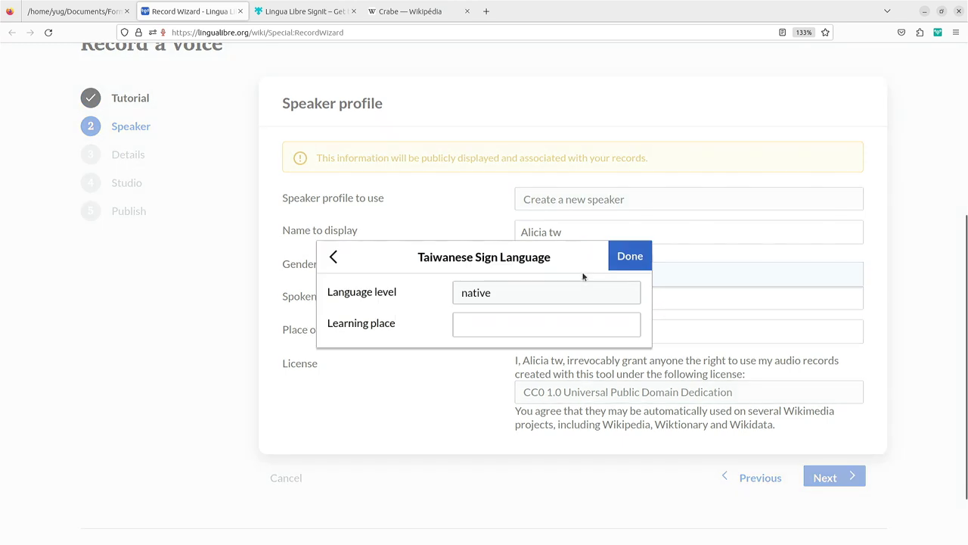
{"action": "left_click", "coordinate": [515, 301]}
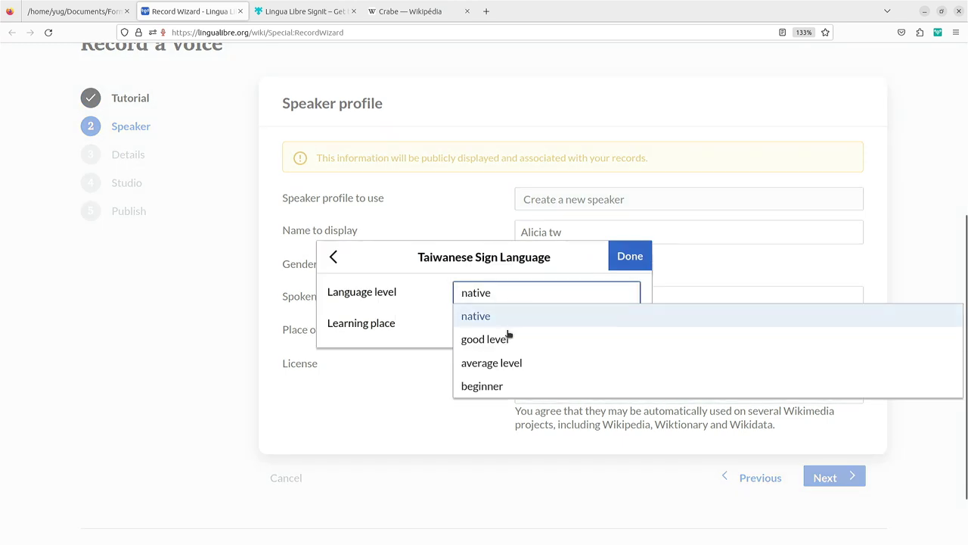
{"action": "left_click", "coordinate": [509, 368]}
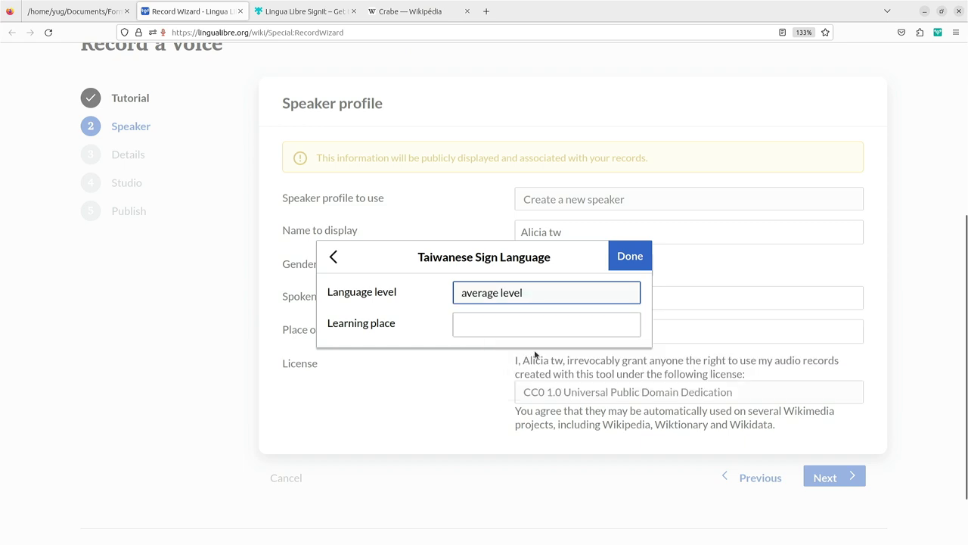
- Set the learning place for Taiwanese Sign Language to Taipei, the capital city of Taiwan, and finish the language entry
{"action": "left_click", "coordinate": [538, 321]}
{"action": "type", "text": "Taip"}
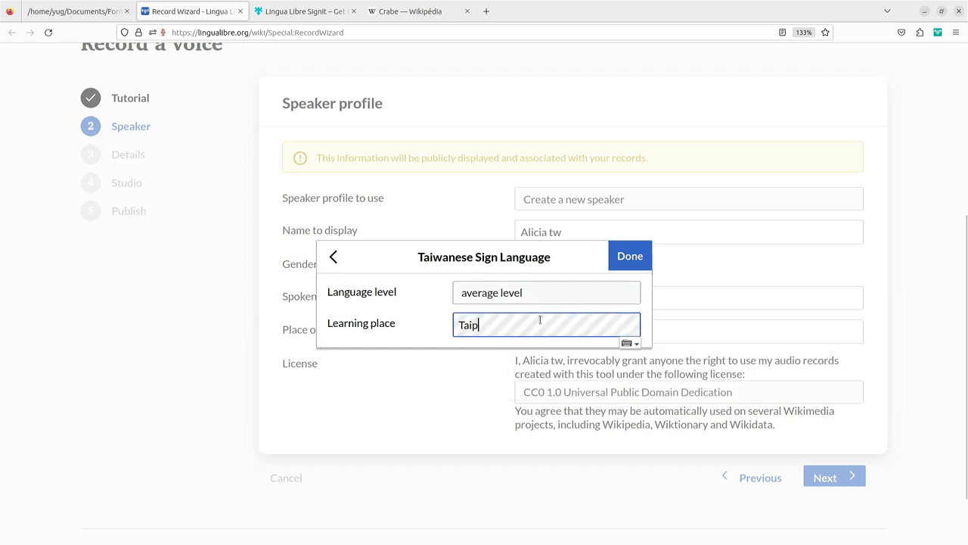
{"action": "key", "text": "BackSpace"}
{"action": "type", "text": "pei"}
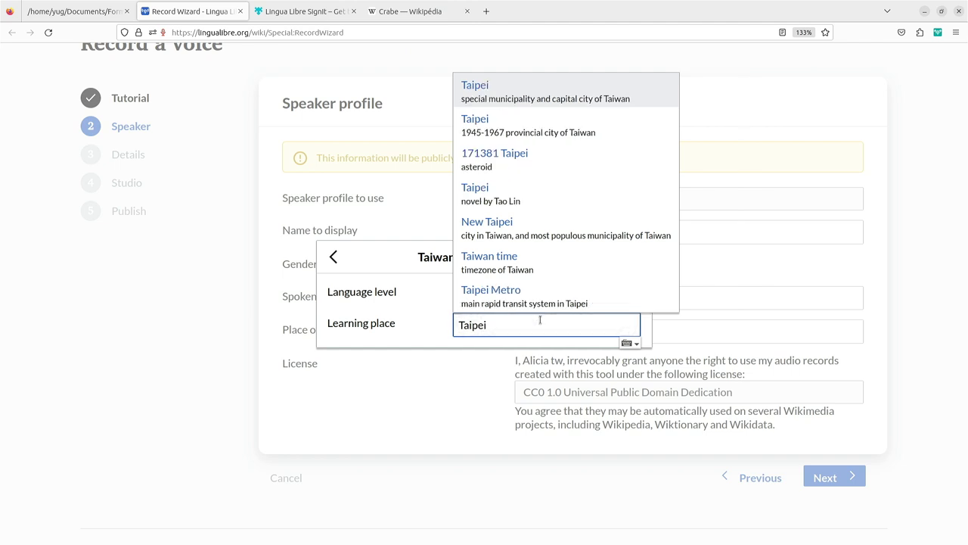
{"action": "left_click", "coordinate": [522, 96]}
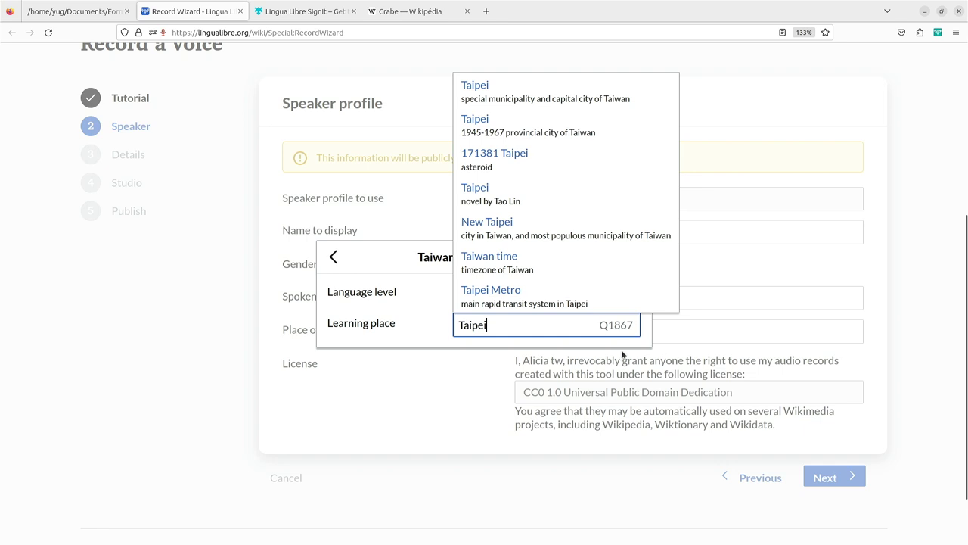
{"action": "left_click", "coordinate": [630, 256]}
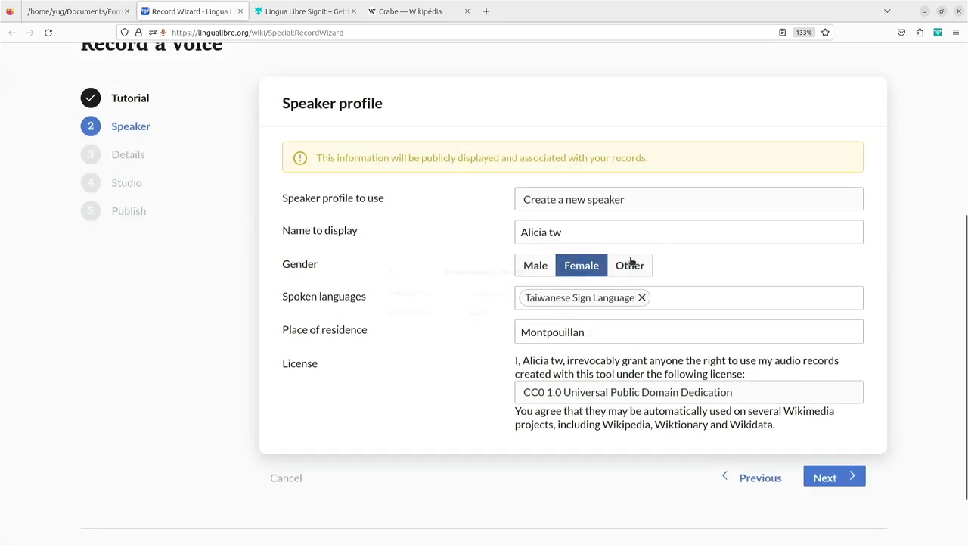
{"action": "left_click", "coordinate": [628, 330]}
{"action": "double_click", "coordinate": [628, 329]}
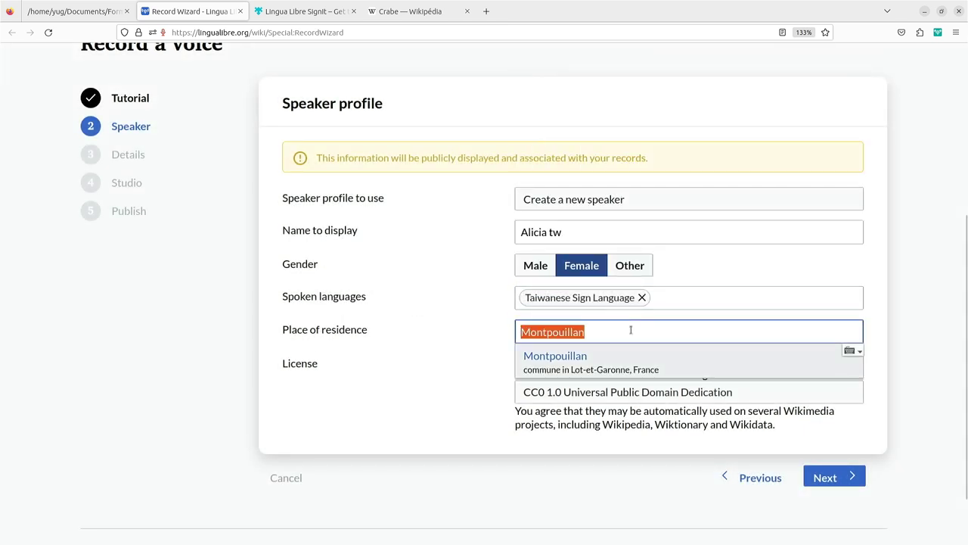
{"action": "left_click", "coordinate": [855, 418]}
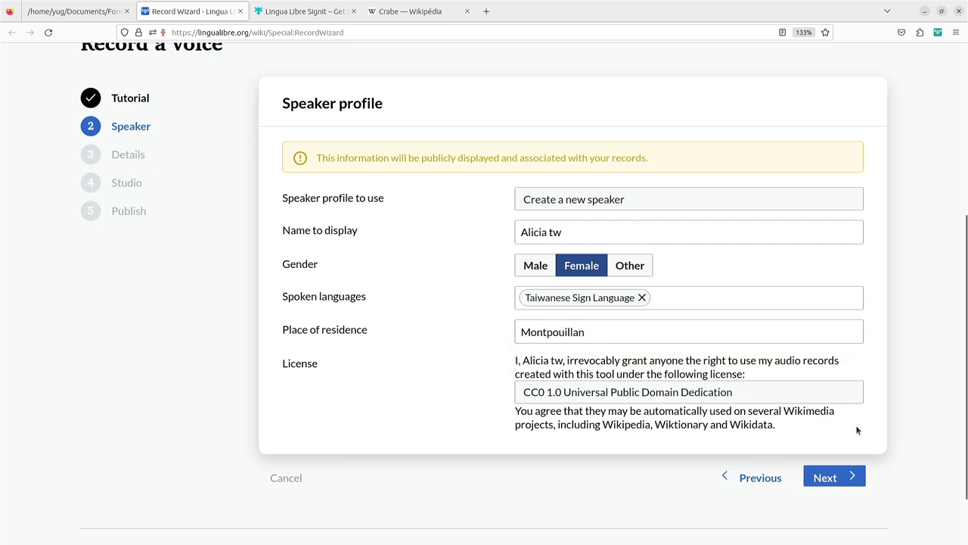
- Set the speaker's place of residence to Taipei and continue to the list of words to record
{"action": "left_click", "coordinate": [629, 335]}
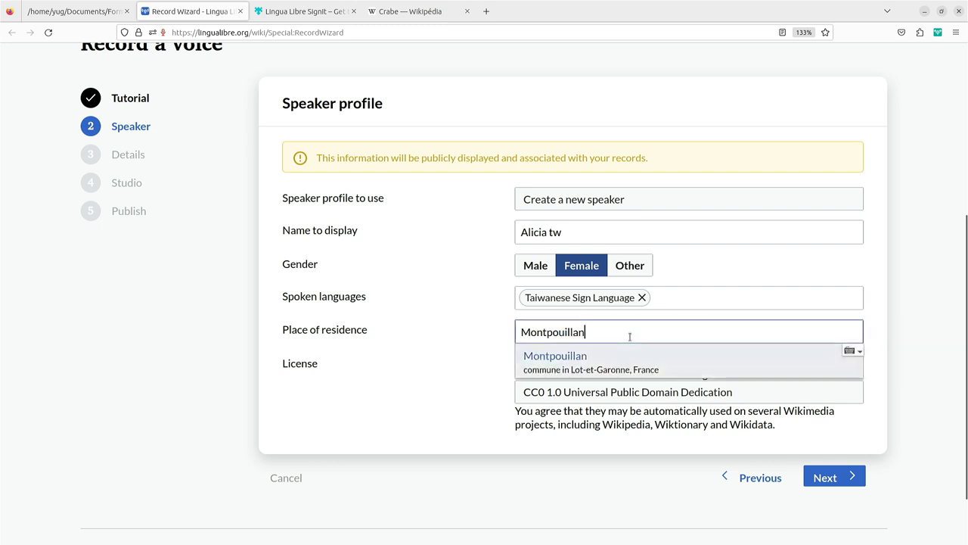
{"action": "double_click", "coordinate": [630, 337]}
{"action": "type", "text": "Taiwan"}
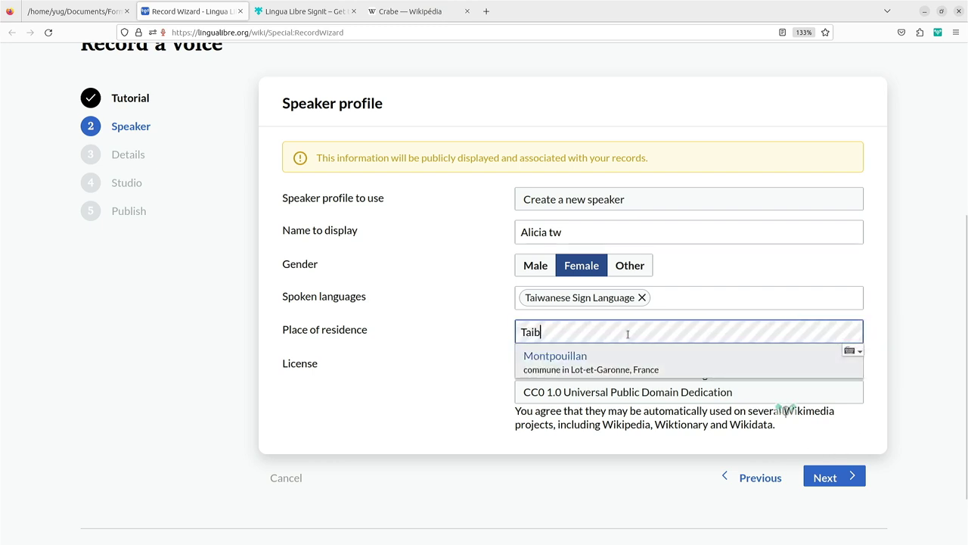
{"action": "key", "text": "BackSpace"}
{"action": "key", "text": "BackSpace"}
{"action": "key", "text": "BackSpace"}
{"action": "type", "text": "bei"}
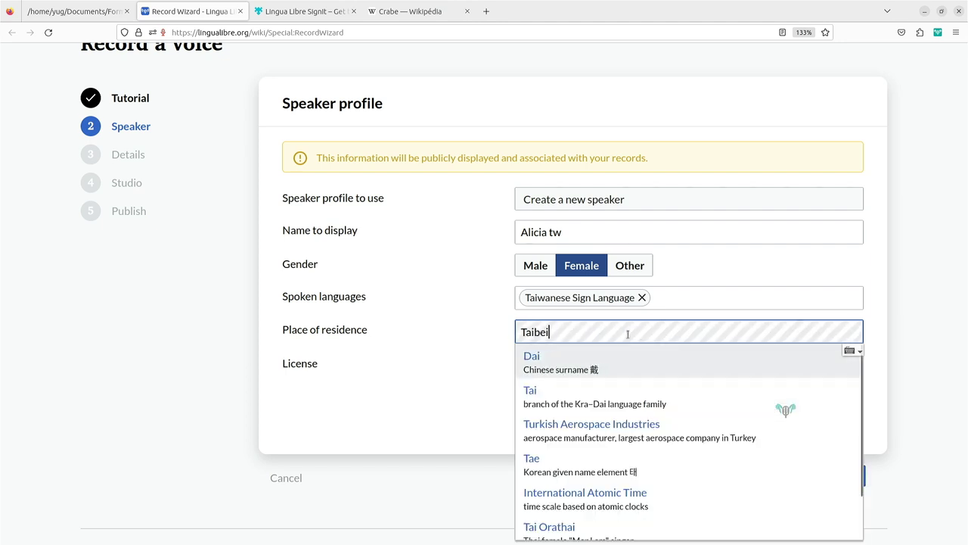
{"action": "left_click", "coordinate": [624, 357]}
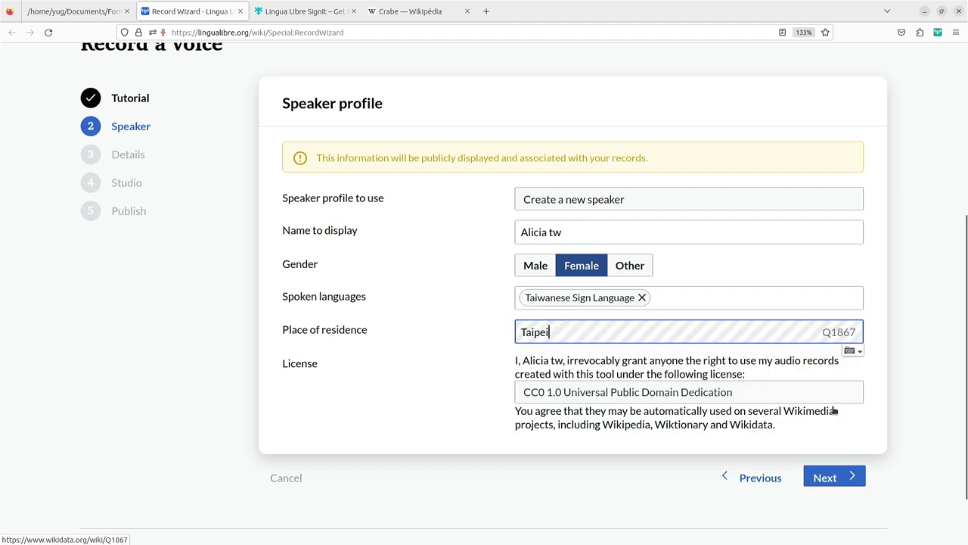
{"action": "left_click", "coordinate": [835, 473]}
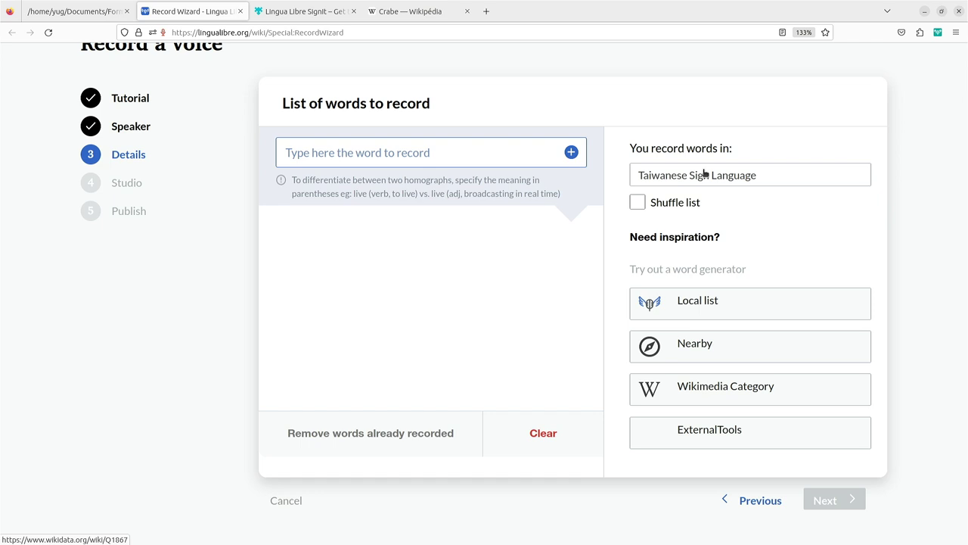
- Load the local list "Cmn/HSK 2012 : level 1" into the words to record, excluding words already recorded
{"action": "left_click", "coordinate": [701, 301]}
{"action": "type", "text": "tss/"}
{"action": "key", "text": "ctrl+a"}
{"action": "key", "text": "BackSpace"}
{"action": "type", "text": "cmn"}
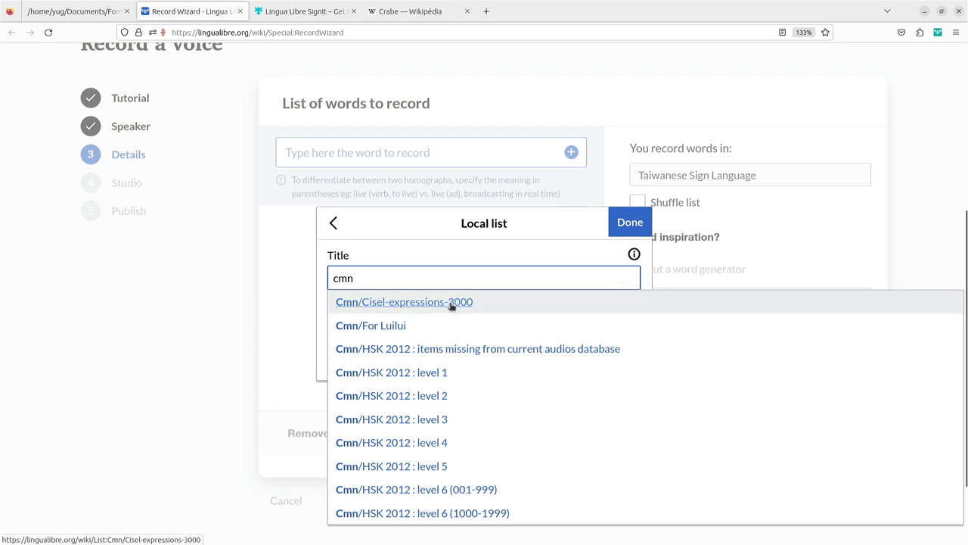
{"action": "left_click", "coordinate": [441, 371]}
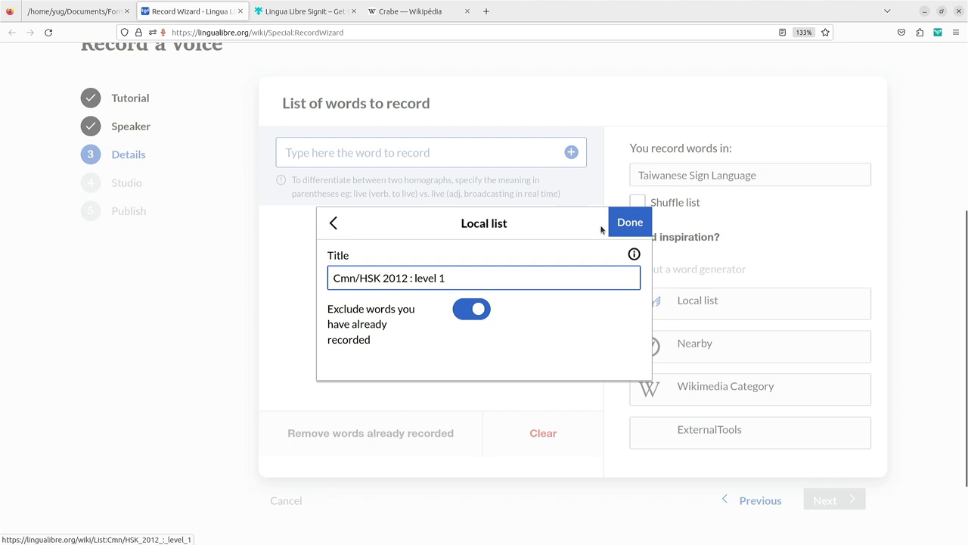
{"action": "left_click", "coordinate": [626, 222]}
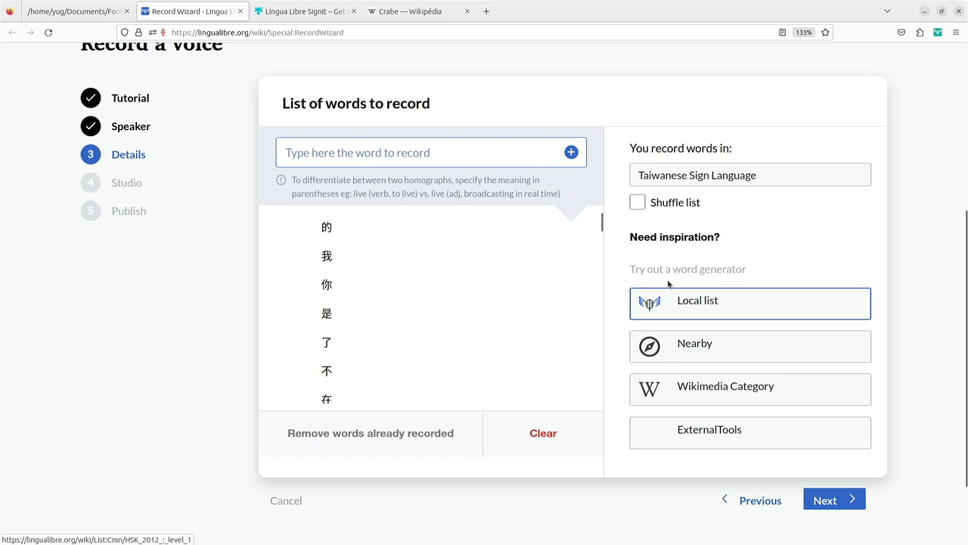
{"action": "left_click", "coordinate": [766, 294]}
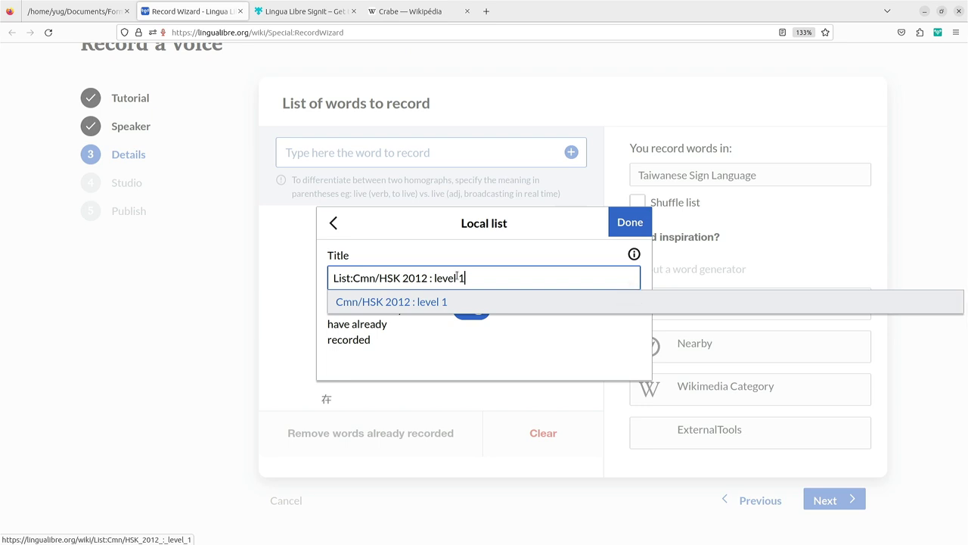
{"action": "left_click", "coordinate": [626, 222]}
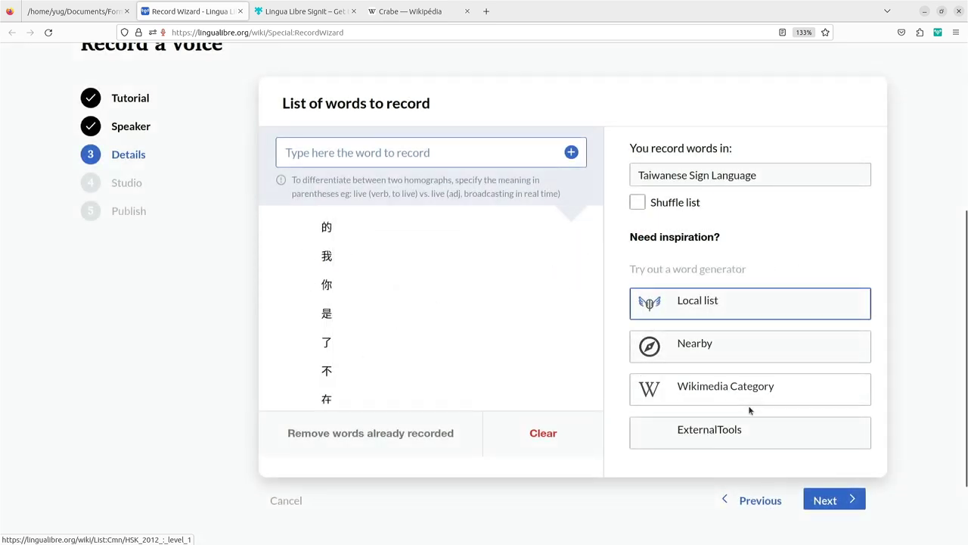
- Continue to the studio with camera and microphone access allowed, and check the recording duration and delay options in the video settings
{"action": "left_click", "coordinate": [854, 501]}
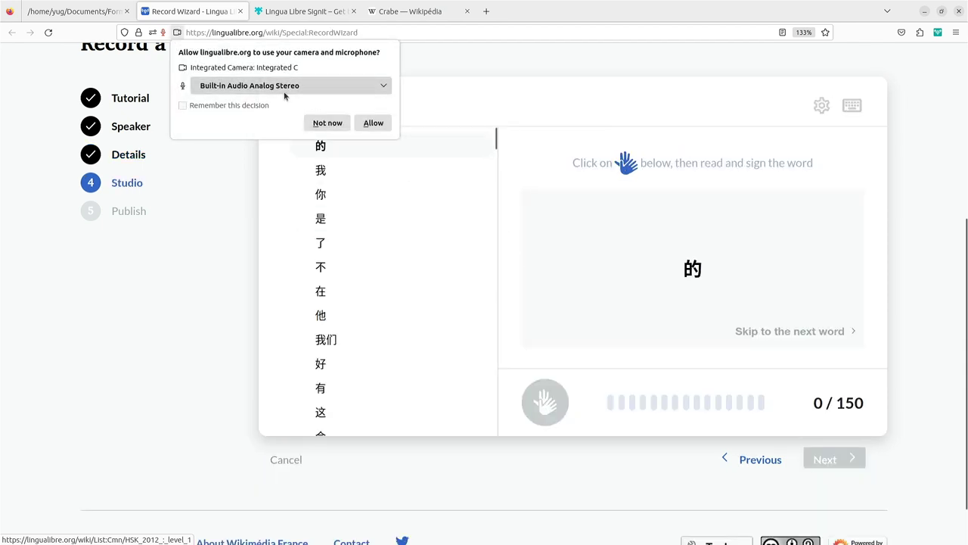
{"action": "left_click", "coordinate": [376, 124]}
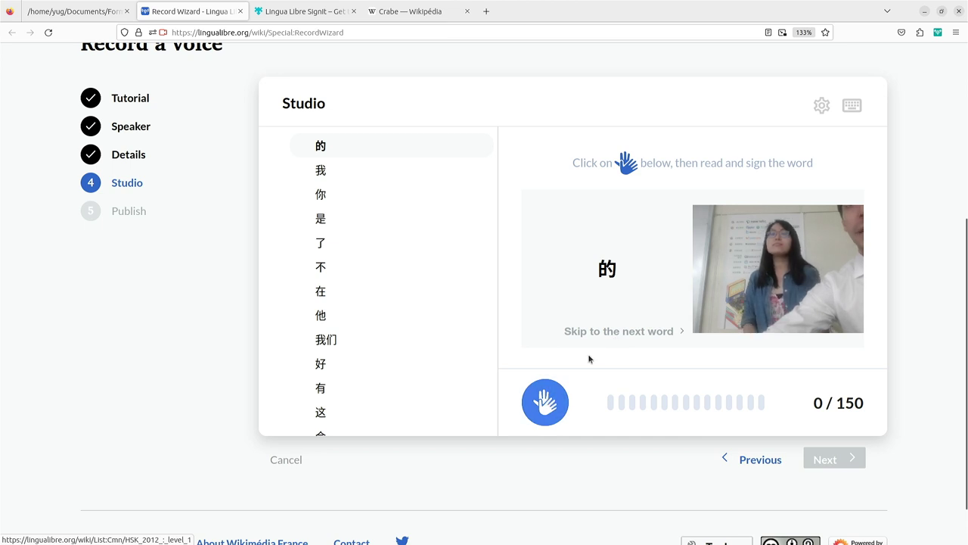
{"action": "left_click", "coordinate": [823, 107]}
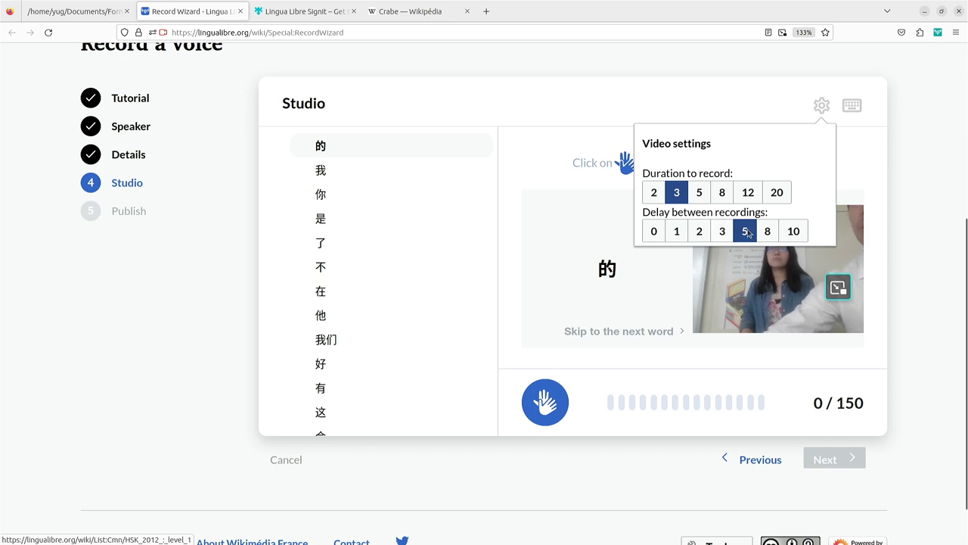
{"action": "left_click", "coordinate": [643, 362]}
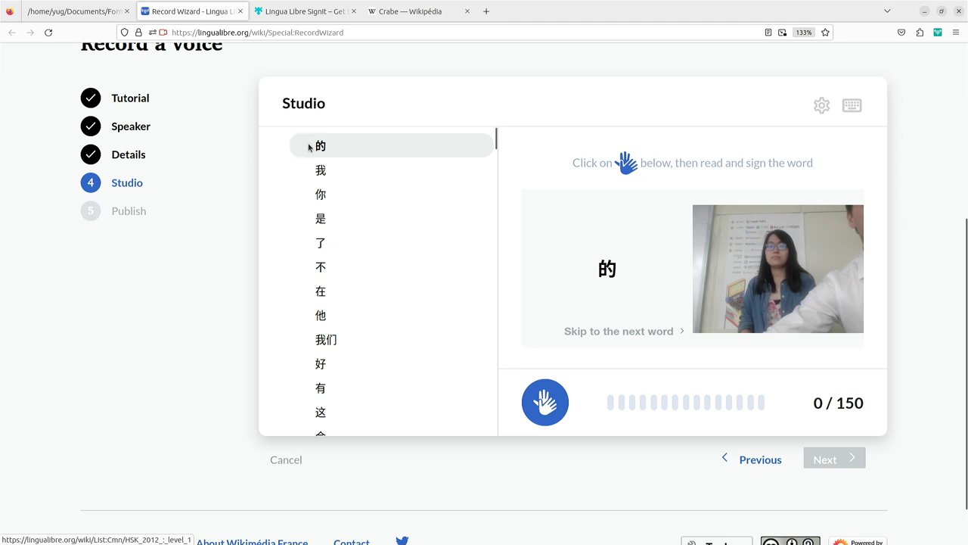
- Record sign videos starting from the word 我, covering 我, 你 and 是, and stop the recording
{"action": "left_click", "coordinate": [357, 170]}
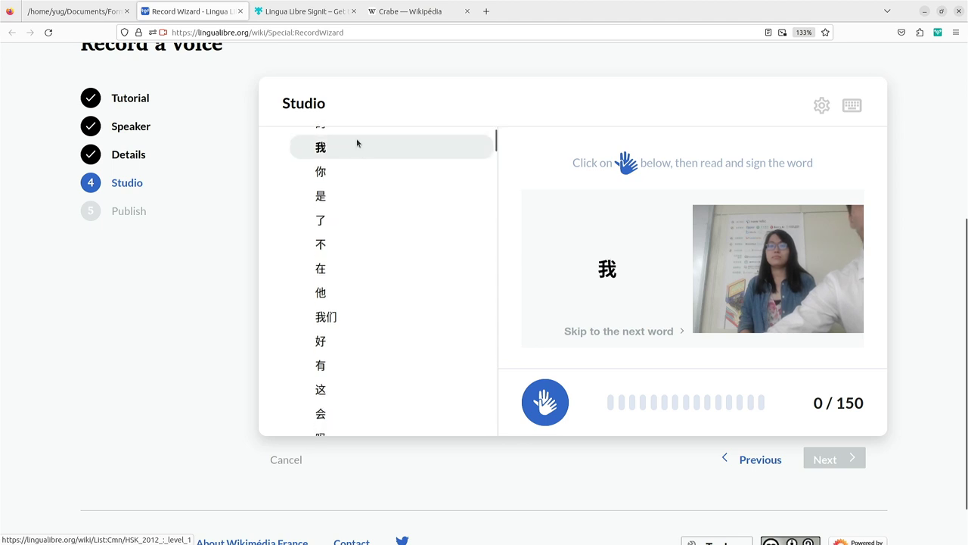
{"action": "left_click", "coordinate": [556, 402]}
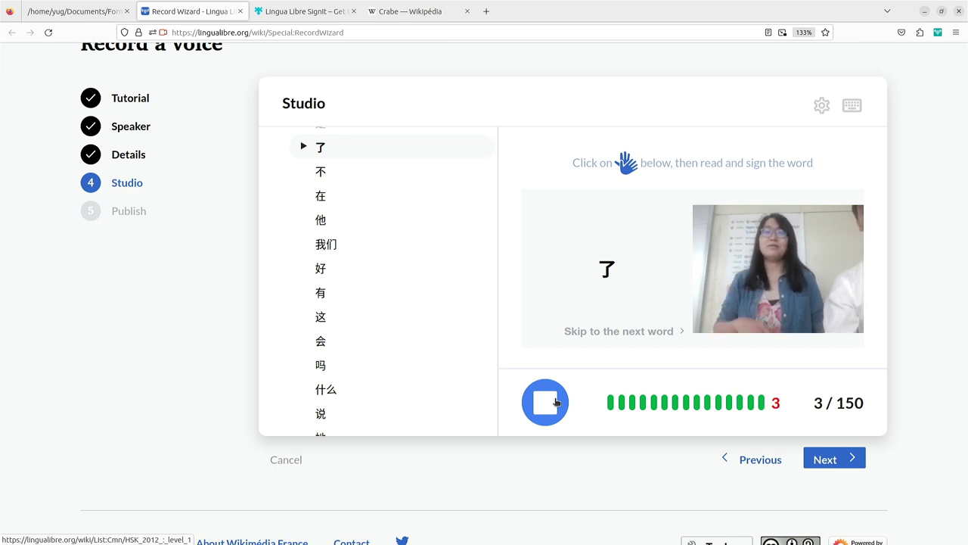
{"action": "left_click", "coordinate": [556, 401]}
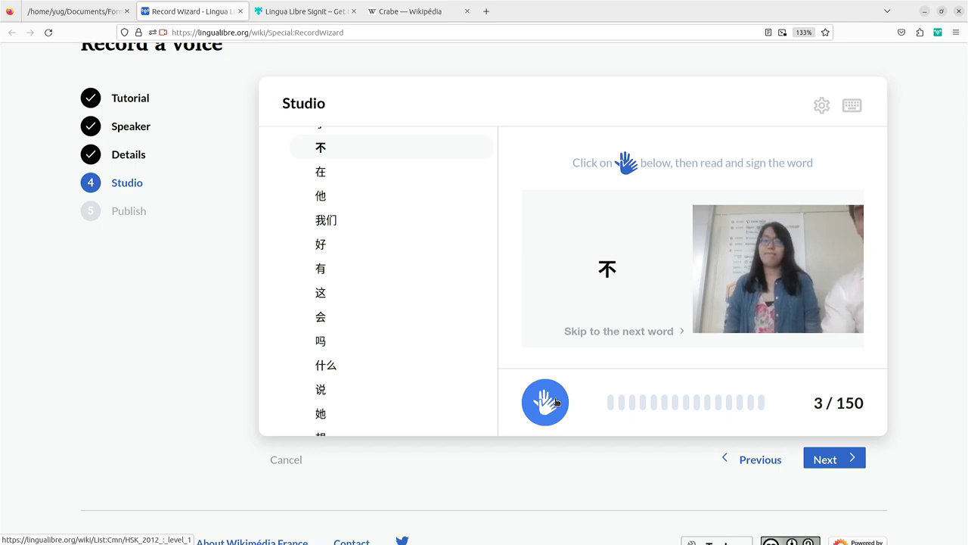
{"action": "left_click", "coordinate": [556, 403]}
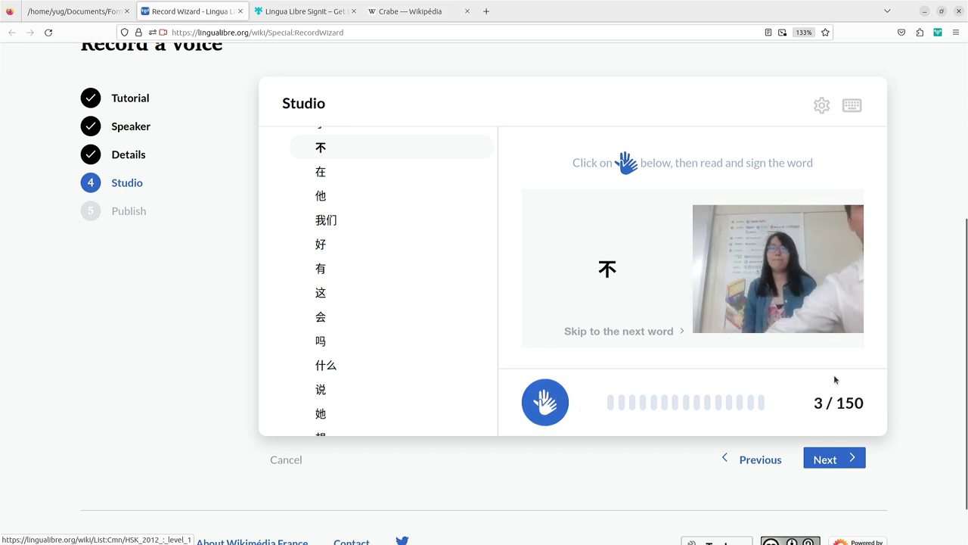
- End the recording session with words left and review the videos for 我, 你 and 是 before publication
{"action": "left_click", "coordinate": [850, 458]}
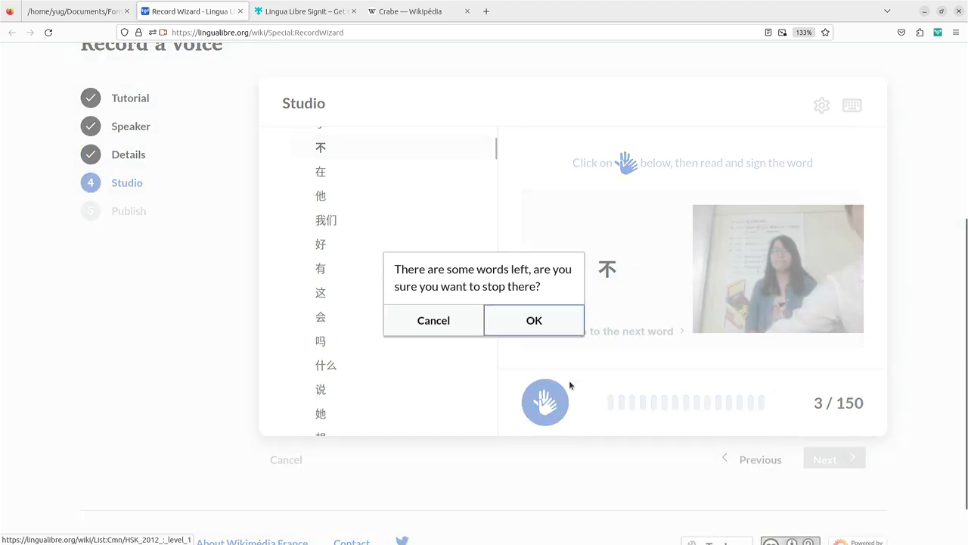
{"action": "left_click", "coordinate": [541, 319]}
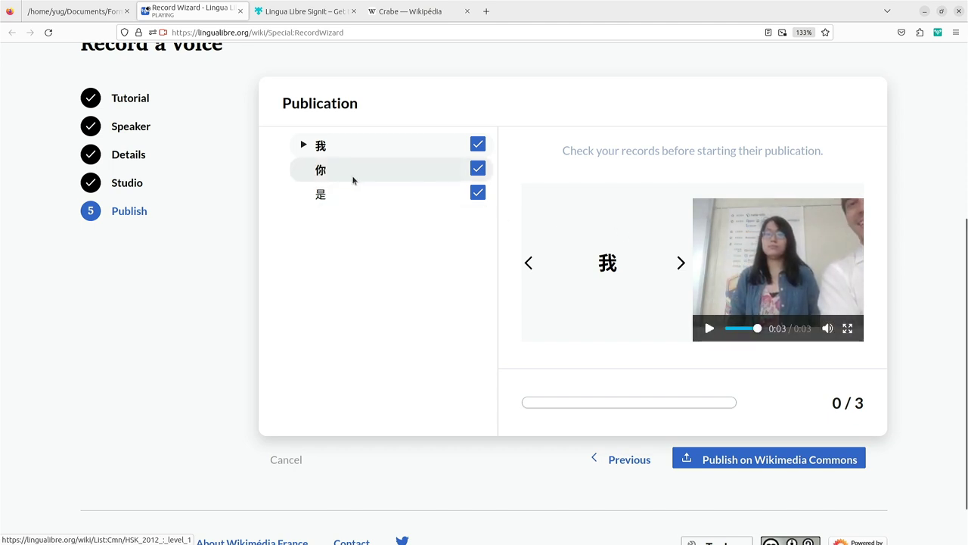
{"action": "left_click", "coordinate": [681, 264]}
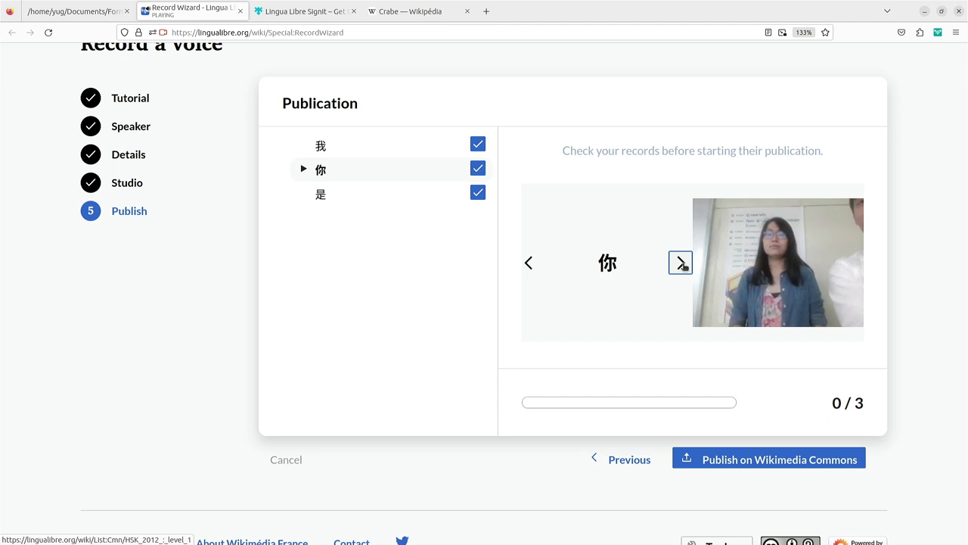
{"action": "left_click", "coordinate": [680, 263]}
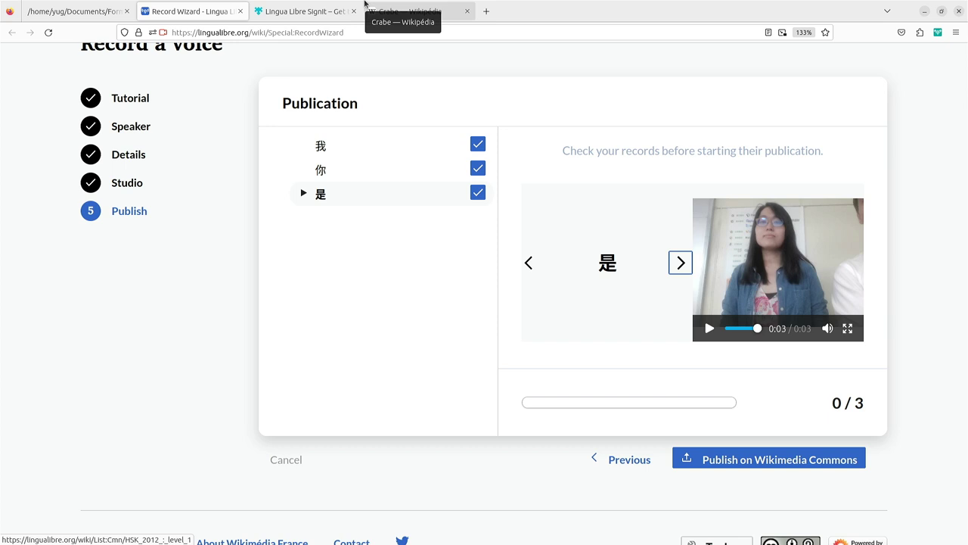
- Return to the slide presentation and advance to slide 16 about the value-added asked by users
{"action": "left_click", "coordinate": [53, 14]}
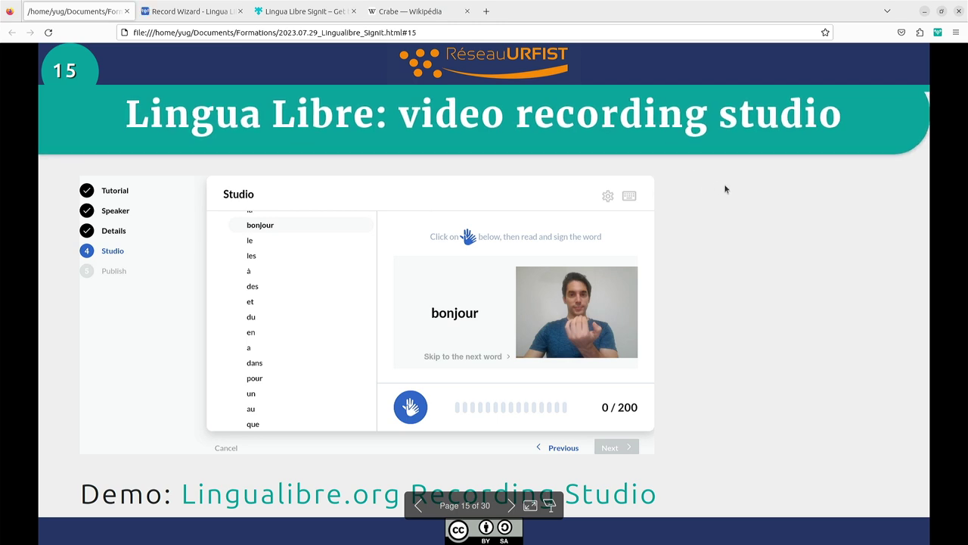
{"action": "key", "text": "Left"}
{"action": "key", "text": "Right"}
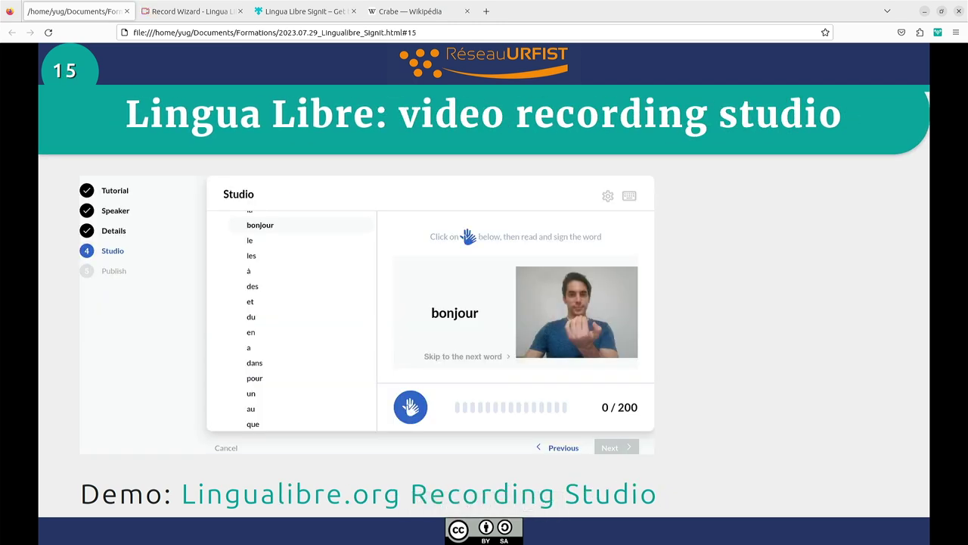
{"action": "key", "text": "Right"}
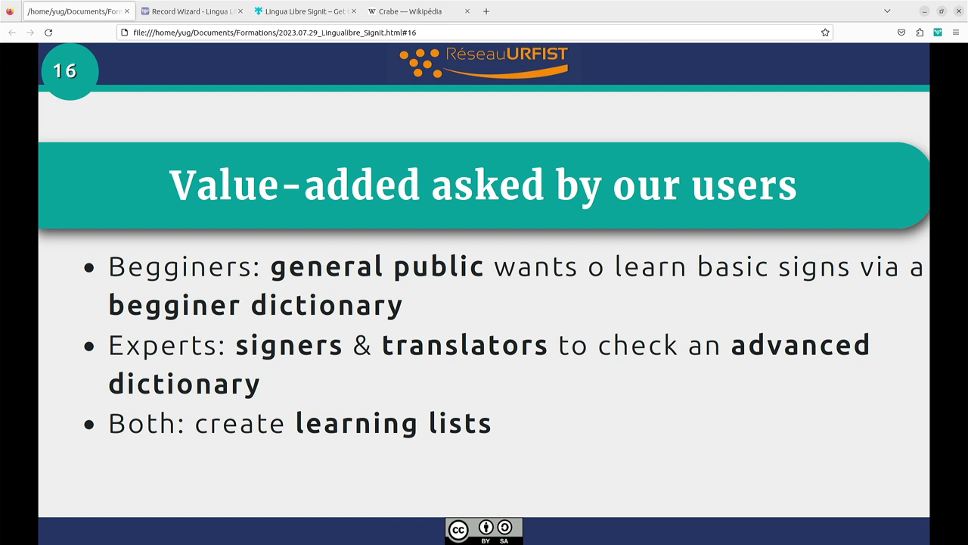